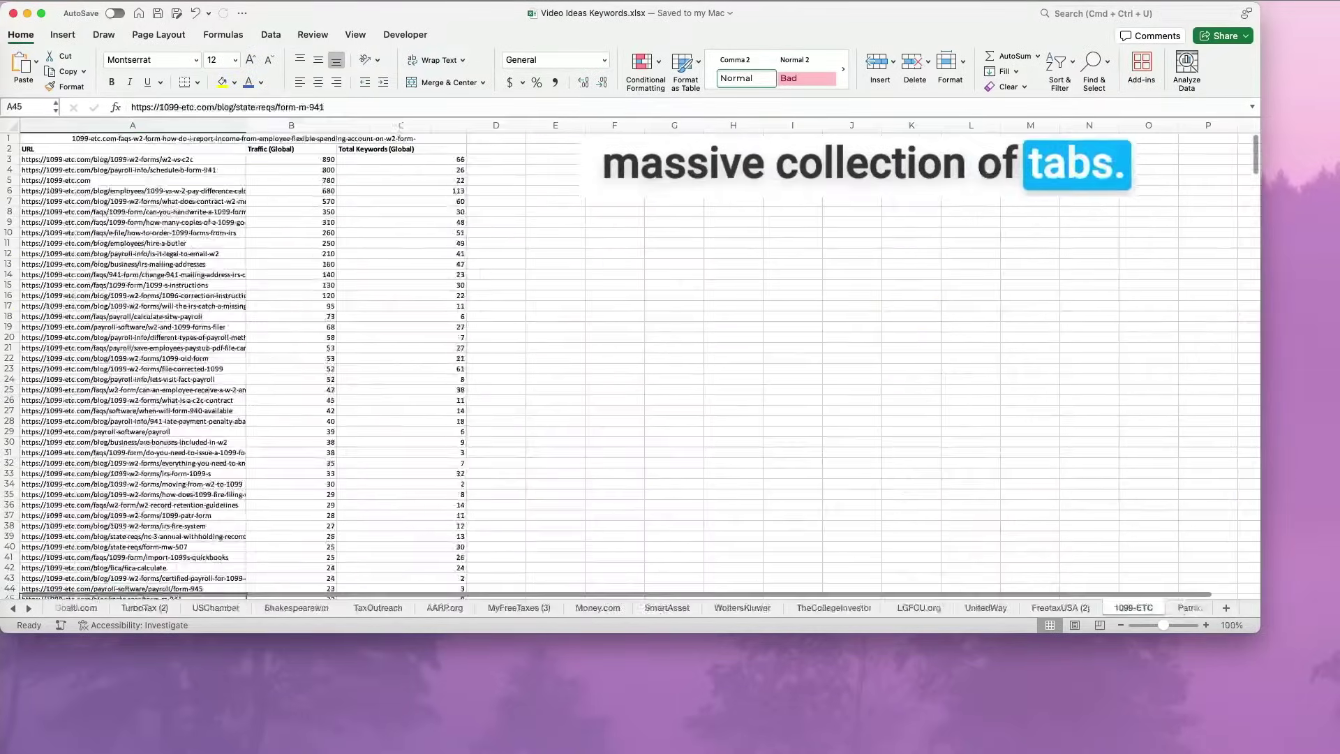
# - Cycle back one sheet, then forward through several keyword sheets with Ctrl+PageUp/PageDown
pyautogui.hotkey('ctrl', 'pageup')
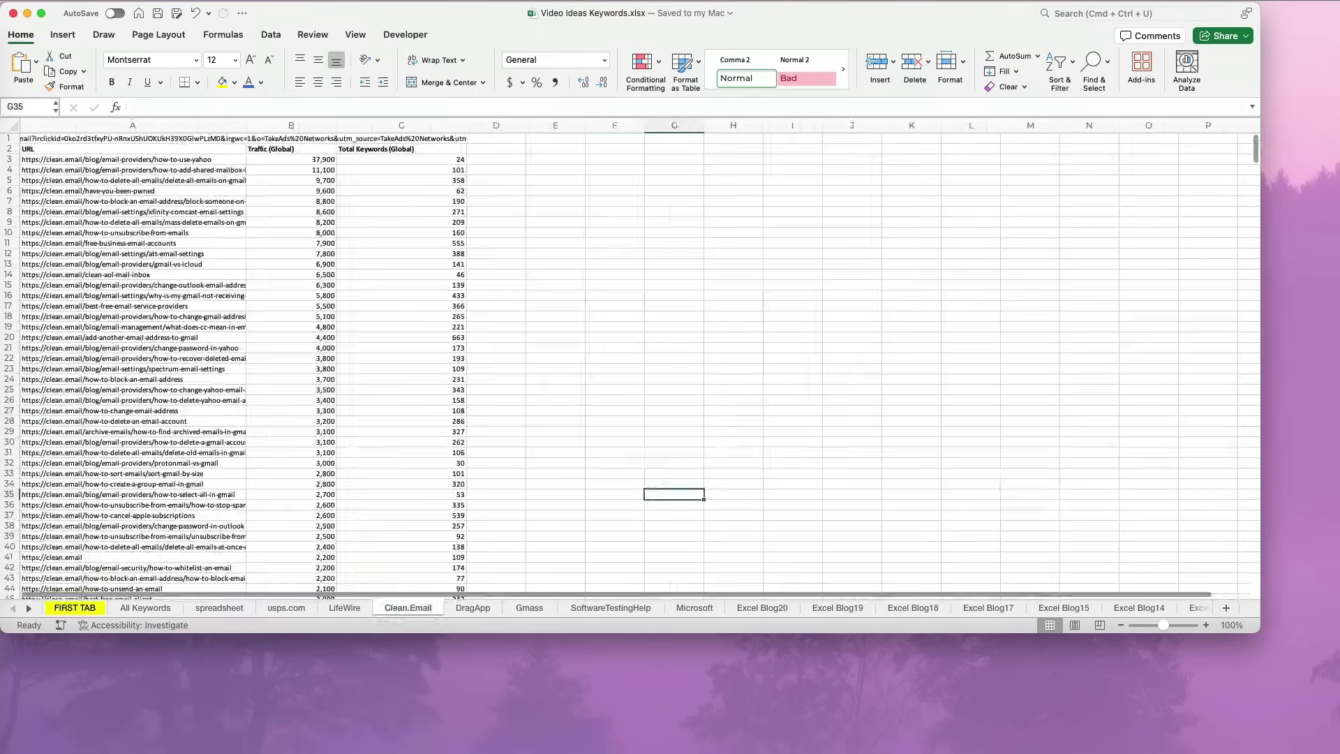
pyautogui.hotkey('ctrl', 'pagedown')
pyautogui.hotkey('ctrl', 'pagedown')
pyautogui.hotkey('ctrl', 'pagedown')
pyautogui.hotkey('ctrl', 'pagedown')
pyautogui.hotkey('ctrl', 'pagedown')
pyautogui.hotkey('ctrl', 'pagedown')
pyautogui.hotkey('ctrl', 'pagedown')
pyautogui.hotkey('ctrl', 'pagedown')
pyautogui.hotkey('ctrl', 'pagedown')
pyautogui.hotkey('ctrl', 'pagedown')
pyautogui.hotkey('ctrl', 'pagedown')
pyautogui.hotkey('ctrl', 'pagedown')
pyautogui.hotkey('ctrl', 'pagedown')
pyautogui.hotkey('ctrl', 'pagedown')
pyautogui.hotkey('ctrl', 'pagedown')
pyautogui.hotkey('ctrl', 'pagedown')
pyautogui.hotkey('ctrl', 'pagedown')
pyautogui.hotkey('ctrl', 'pagedown')
pyautogui.hotkey('ctrl', 'pagedown')
pyautogui.hotkey('ctrl', 'pagedown')
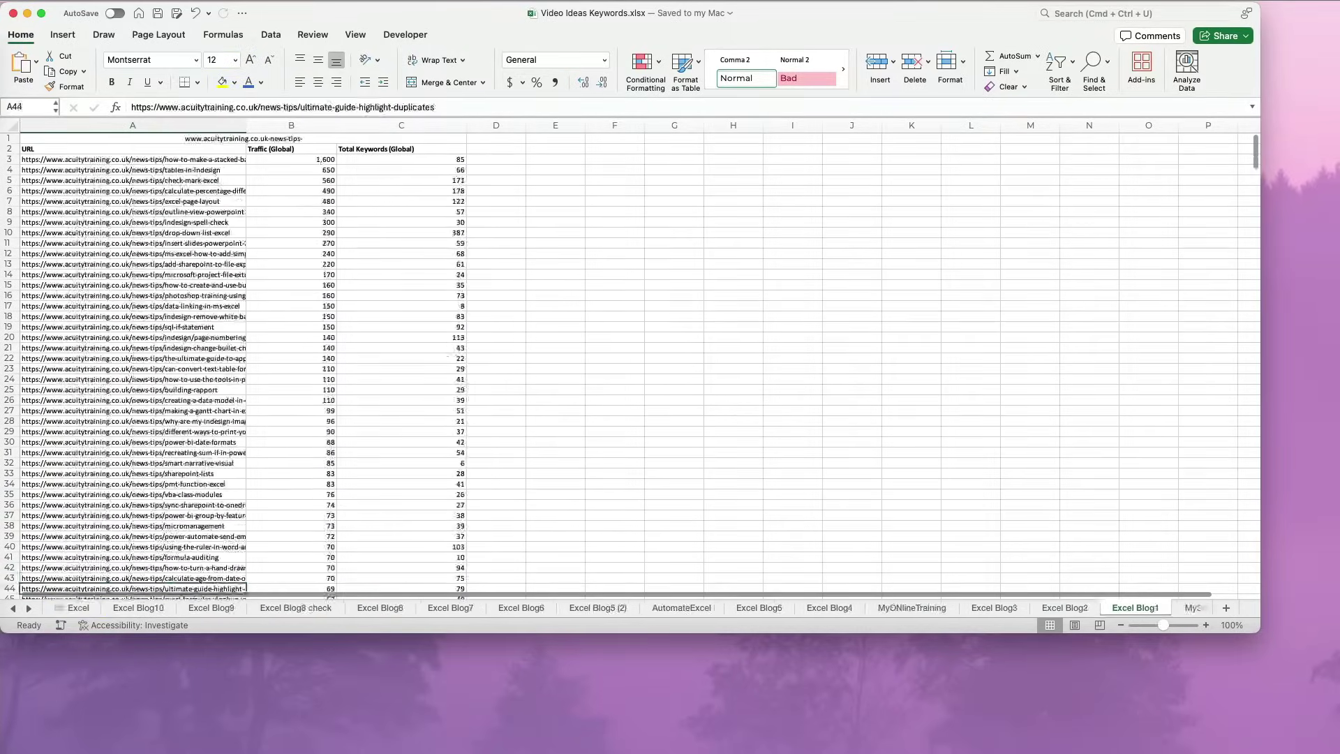
pyautogui.hotkey('ctrl', 'pagedown')
pyautogui.hotkey('ctrl', 'pagedown')
pyautogui.hotkey('ctrl', 'pagedown')
pyautogui.hotkey('ctrl', 'pagedown')
pyautogui.hotkey('ctrl', 'pagedown')
pyautogui.hotkey('ctrl', 'pagedown')
pyautogui.hotkey('ctrl', 'pagedown')
pyautogui.hotkey('ctrl', 'pagedown')
pyautogui.hotkey('ctrl', 'pagedown')
pyautogui.hotkey('ctrl', 'pagedown')
pyautogui.hotkey('ctrl', 'pagedown')
pyautogui.hotkey('ctrl', 'pagedown')
pyautogui.hotkey('ctrl', 'pagedown')
pyautogui.hotkey('ctrl', 'pagedown')
pyautogui.hotkey('ctrl', 'pagedown')
pyautogui.hotkey('ctrl', 'pagedown')
pyautogui.hotkey('ctrl', 'pagedown')
pyautogui.hotkey('ctrl', 'pagedown')
pyautogui.hotkey('ctrl', 'pagedown')
pyautogui.hotkey('ctrl', 'pagedown')
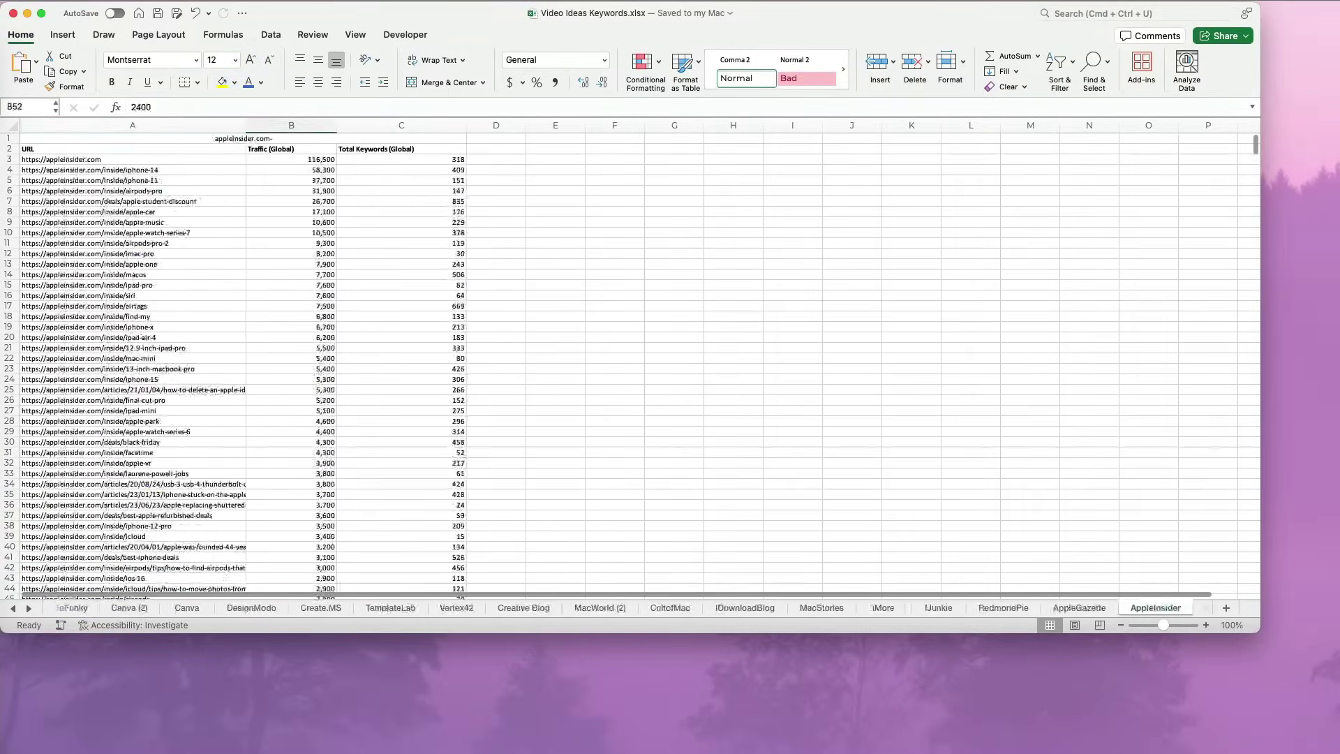
pyautogui.hotkey('ctrl', 'pagedown')
pyautogui.hotkey('ctrl', 'pagedown')
pyautogui.hotkey('ctrl', 'pagedown')
pyautogui.hotkey('ctrl', 'pagedown')
pyautogui.hotkey('ctrl', 'pagedown')
pyautogui.hotkey('ctrl', 'pagedown')
pyautogui.hotkey('ctrl', 'pagedown')
pyautogui.hotkey('ctrl', 'pagedown')
pyautogui.hotkey('ctrl', 'pagedown')
pyautogui.hotkey('ctrl', 'pagedown')
pyautogui.hotkey('ctrl', 'pagedown')
pyautogui.hotkey('ctrl', 'pagedown')
pyautogui.hotkey('ctrl', 'pagedown')
pyautogui.hotkey('ctrl', 'pagedown')
pyautogui.hotkey('ctrl', 'pagedown')
pyautogui.hotkey('ctrl', 'pagedown')
pyautogui.hotkey('ctrl', 'pagedown')
pyautogui.hotkey('ctrl', 'pagedown')
pyautogui.hotkey('ctrl', 'pagedown')
pyautogui.hotkey('ctrl', 'pagedown')
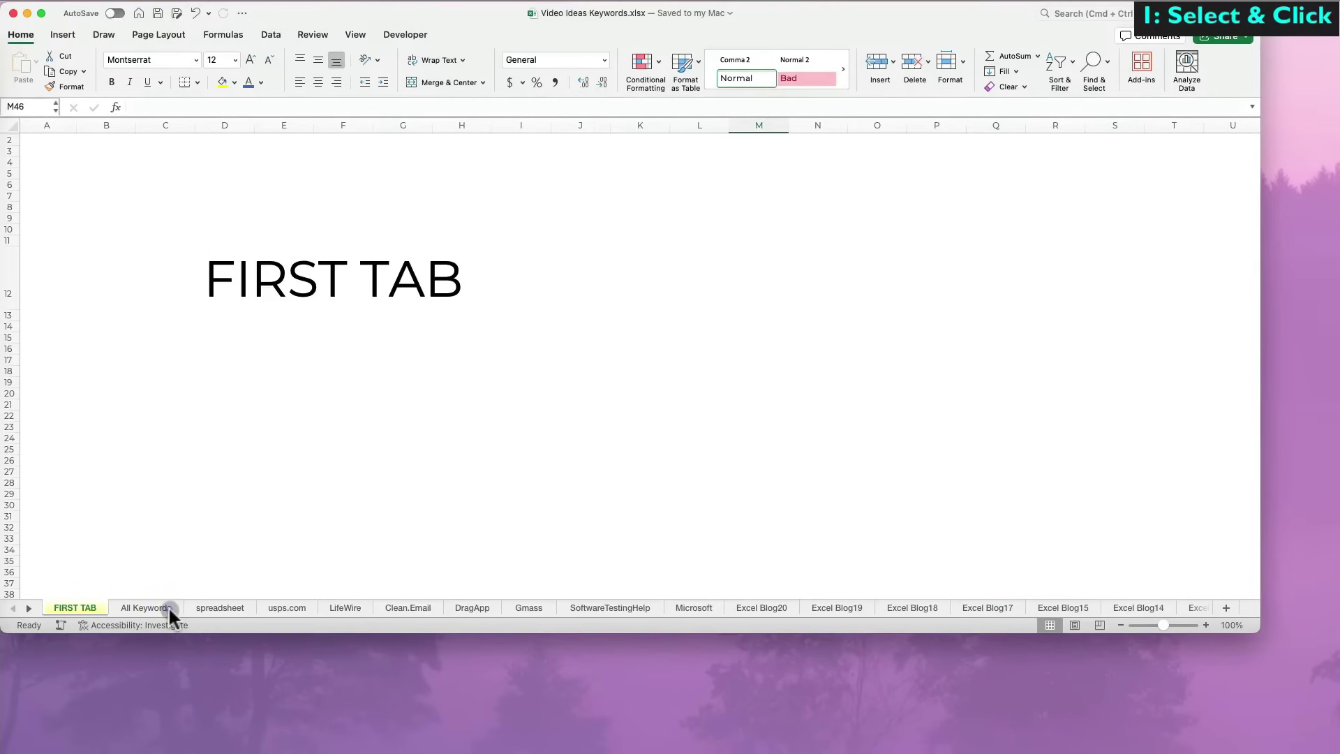
pyautogui.click(169, 606)
pyautogui.click(236, 608)
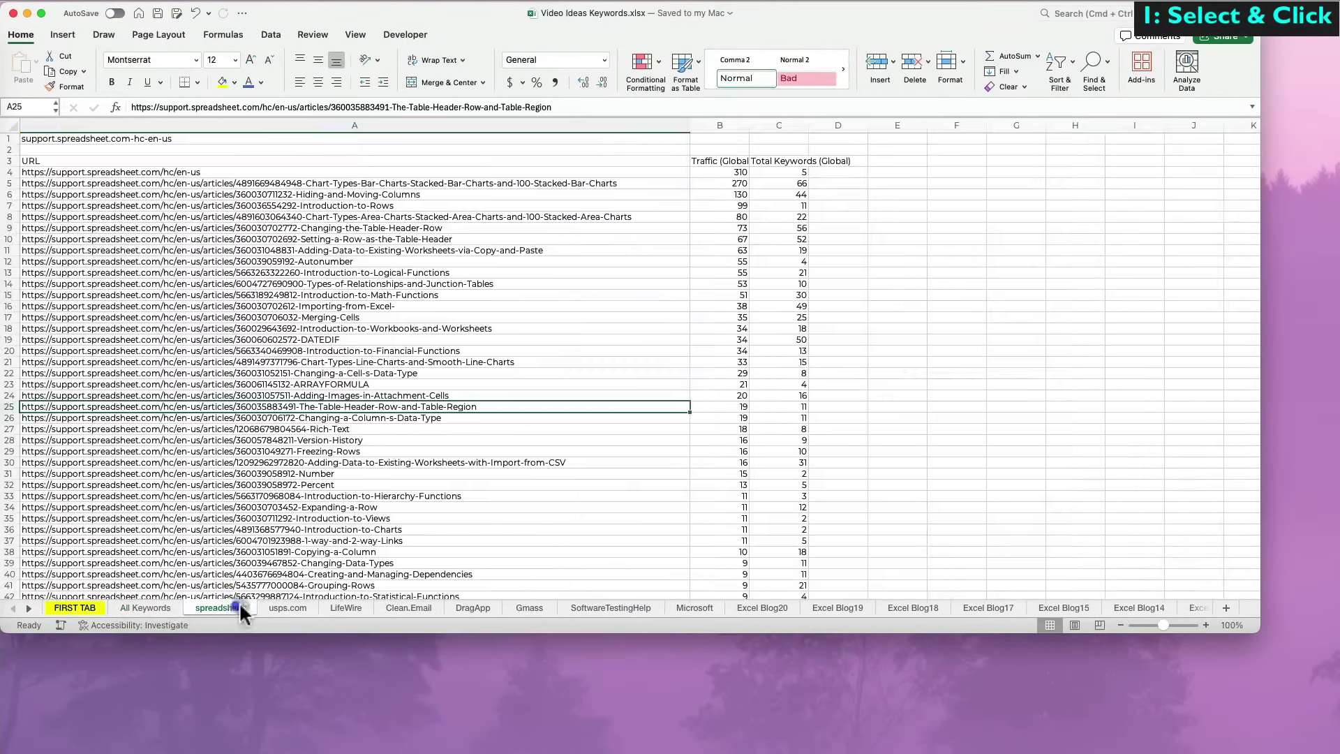
pyautogui.click(289, 607)
pyautogui.click(493, 606)
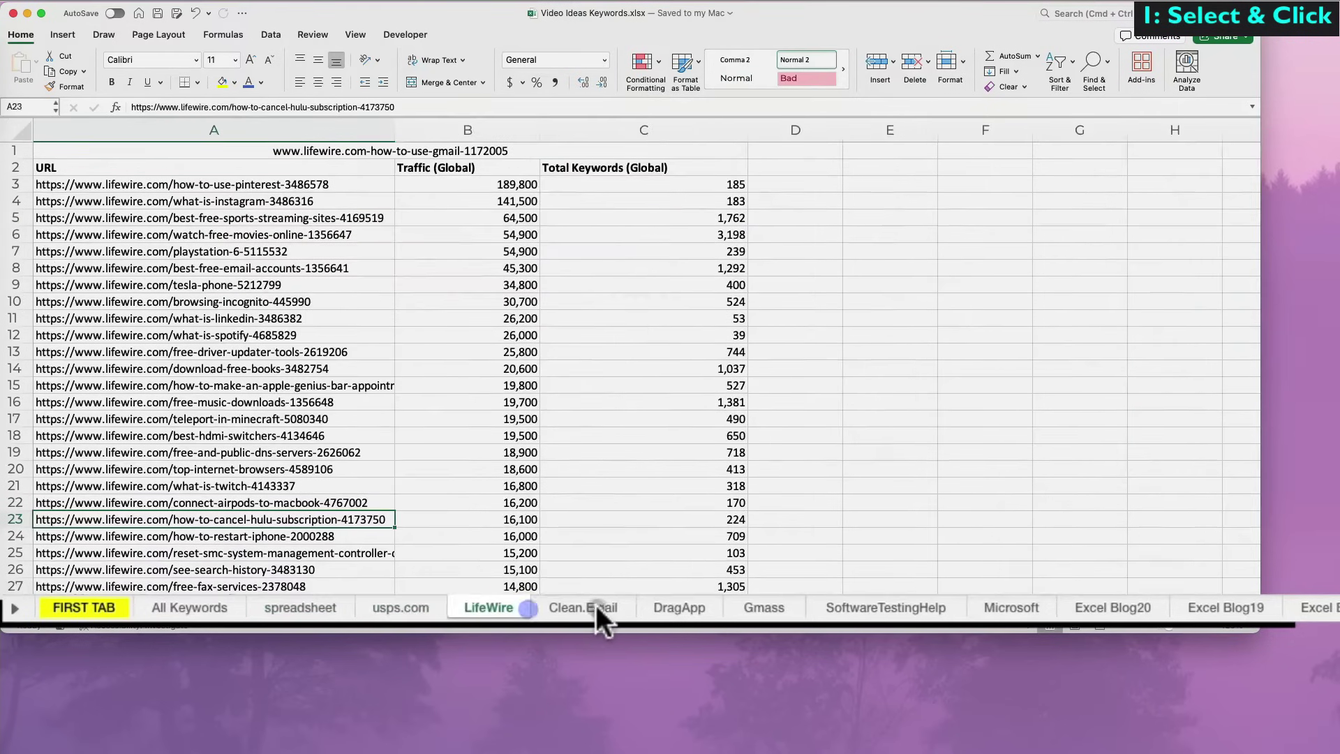
pyautogui.click(597, 606)
pyautogui.click(681, 607)
pyautogui.click(775, 606)
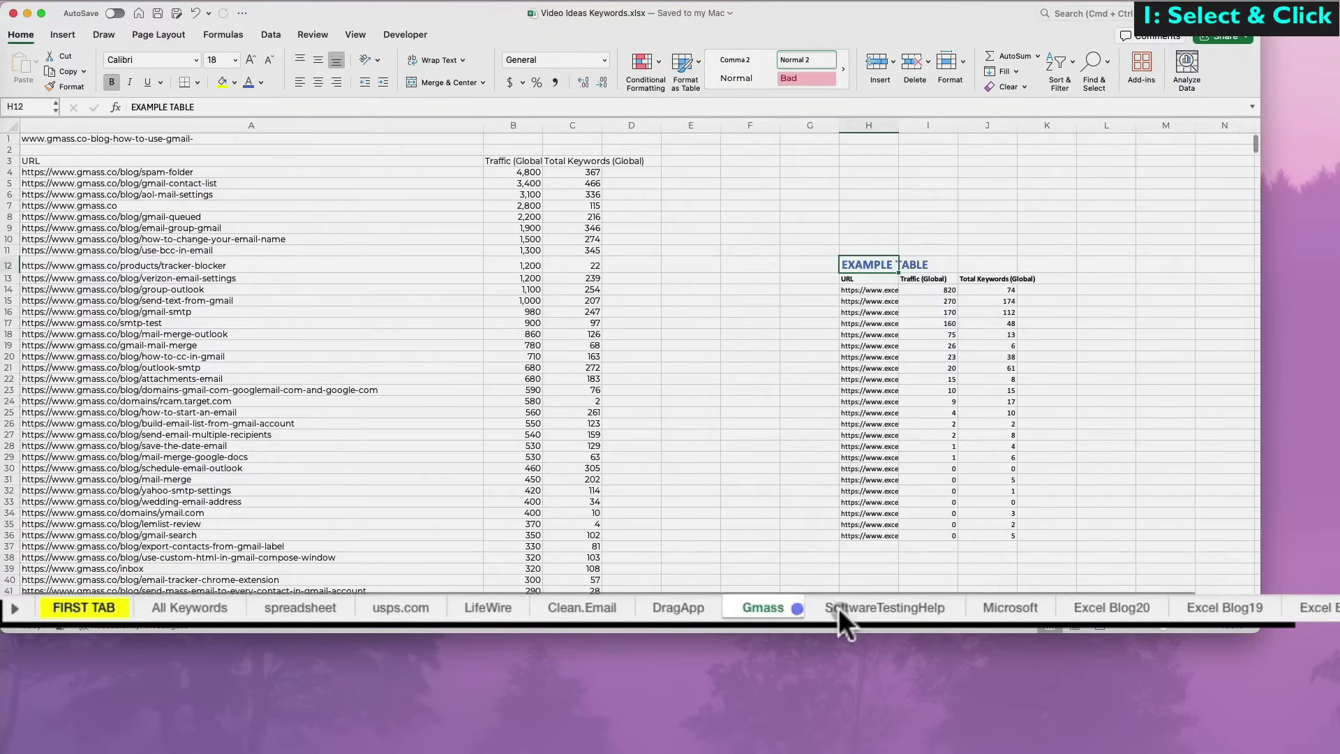
pyautogui.click(876, 607)
pyautogui.click(1026, 605)
pyautogui.click(1095, 604)
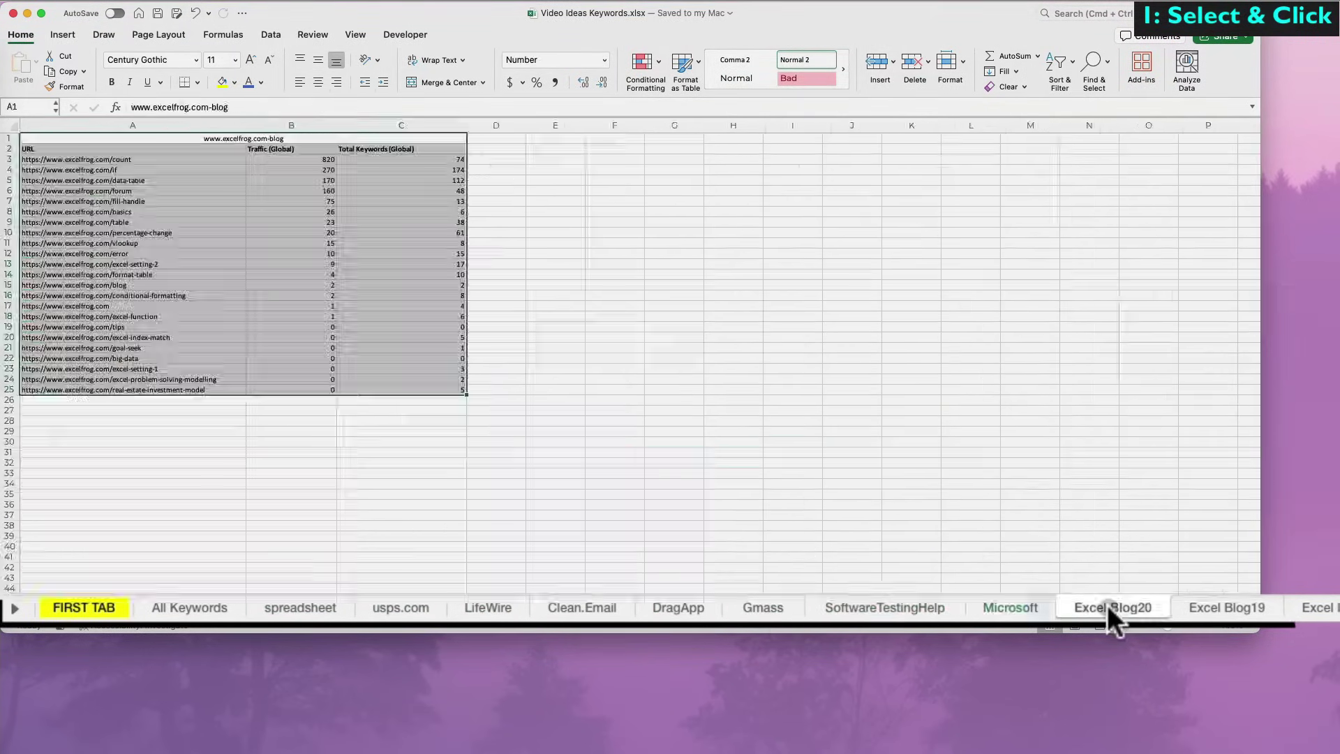
pyautogui.click(1215, 607)
pyautogui.click(907, 606)
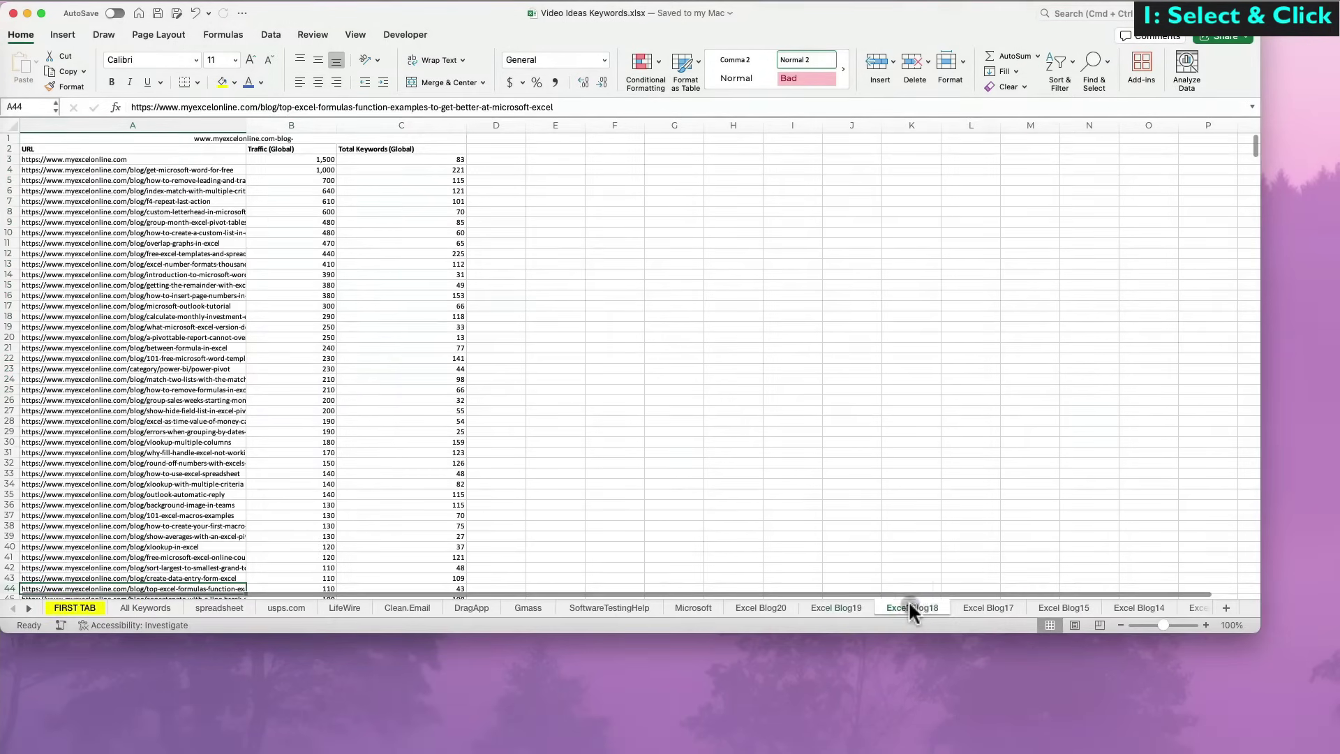
pyautogui.click(981, 606)
pyautogui.click(1050, 605)
pyautogui.click(1132, 605)
pyautogui.click(1190, 605)
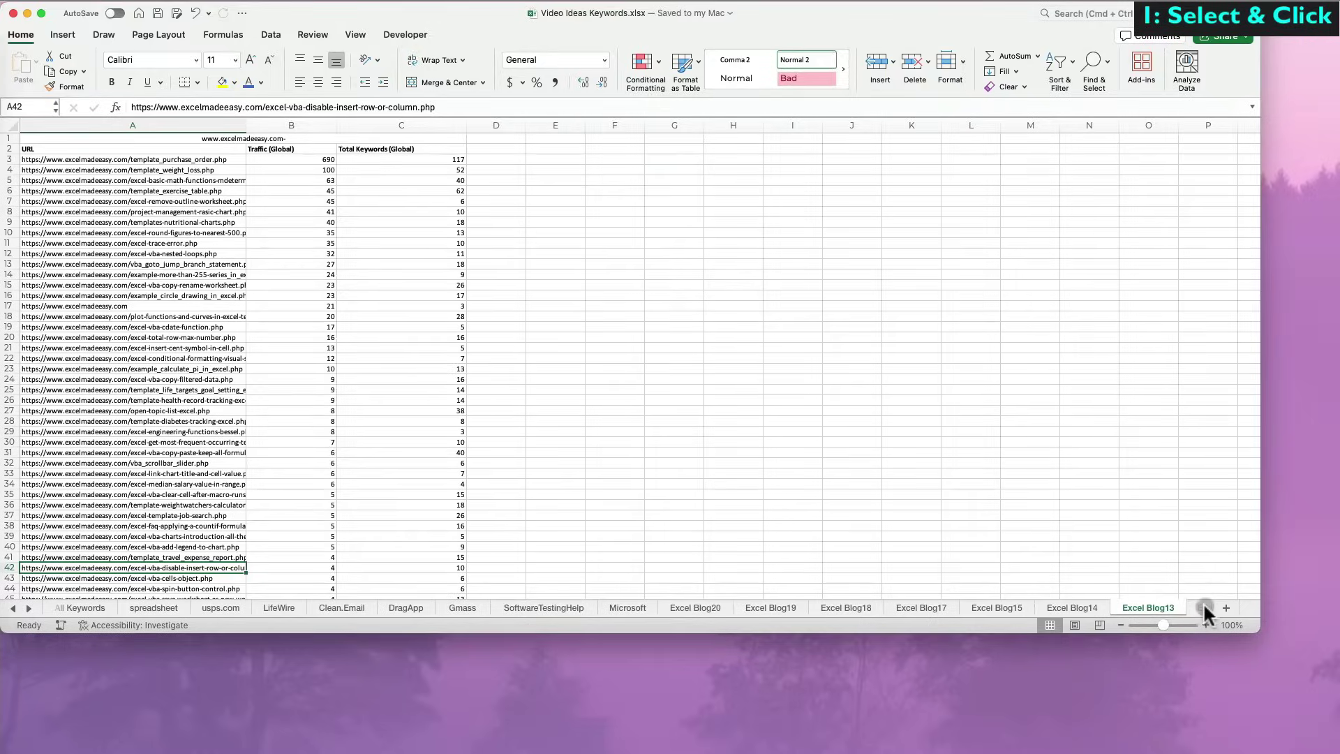
pyautogui.click(1201, 605)
pyautogui.click(1199, 605)
pyautogui.click(1199, 604)
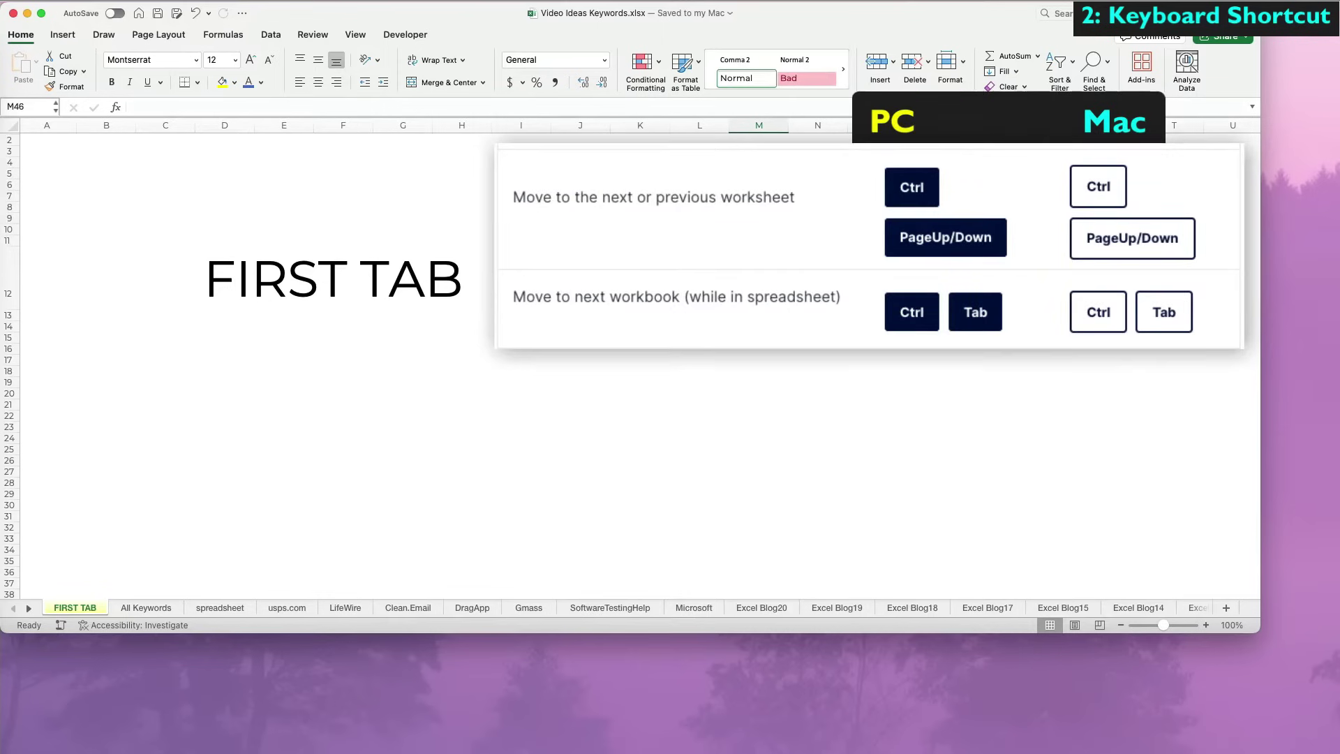
# - Step forward through DragApp and Excel Blog15 to Excel Blog11, then back to FIRST TAB
pyautogui.hotkey('ctrl', 'pagedown')
pyautogui.hotkey('ctrl', 'pagedown')
pyautogui.hotkey('ctrl', 'pagedown')
pyautogui.hotkey('ctrl', 'pagedown')
pyautogui.hotkey('ctrl', 'pagedown')
pyautogui.hotkey('ctrl', 'pagedown')
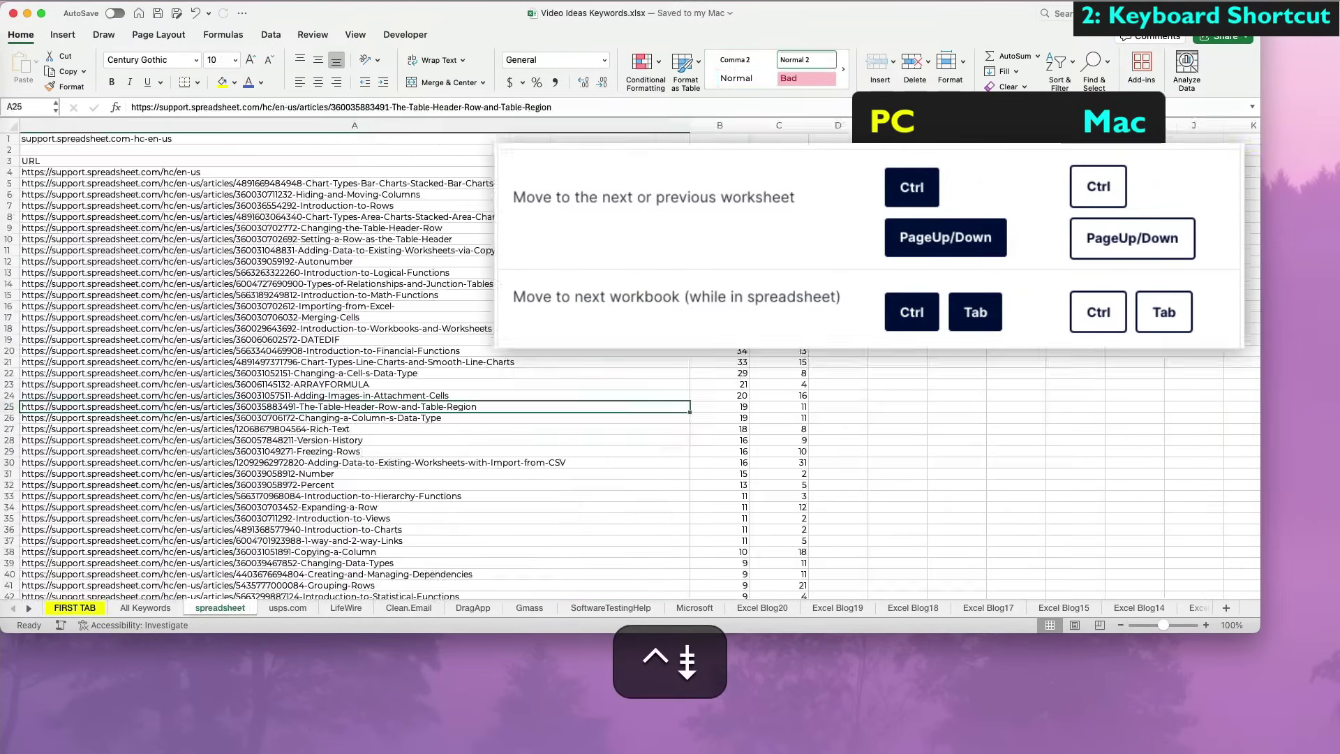
pyautogui.hotkey('ctrl', 'pagedown')
pyautogui.hotkey('ctrl', 'pagedown')
pyautogui.hotkey('ctrl', 'pagedown')
pyautogui.hotkey('ctrl', 'pagedown')
pyautogui.hotkey('ctrl', 'pagedown')
pyautogui.hotkey('ctrl', 'pagedown')
pyautogui.hotkey('ctrl', 'pagedown')
pyautogui.hotkey('ctrl', 'pagedown')
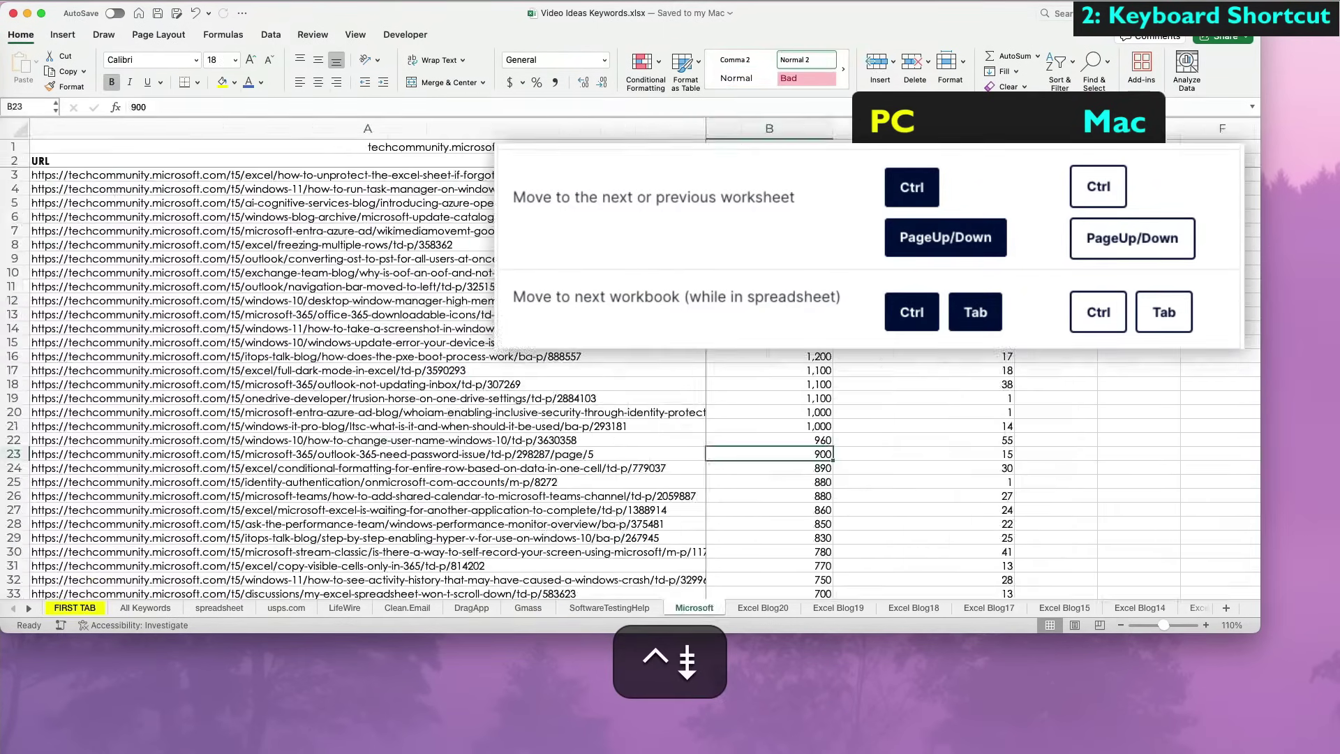
pyautogui.hotkey('ctrl', 'pagedown')
pyautogui.hotkey('ctrl', 'pagedown')
pyautogui.hotkey('ctrl', 'pagedown')
pyautogui.hotkey('ctrl', 'pagedown')
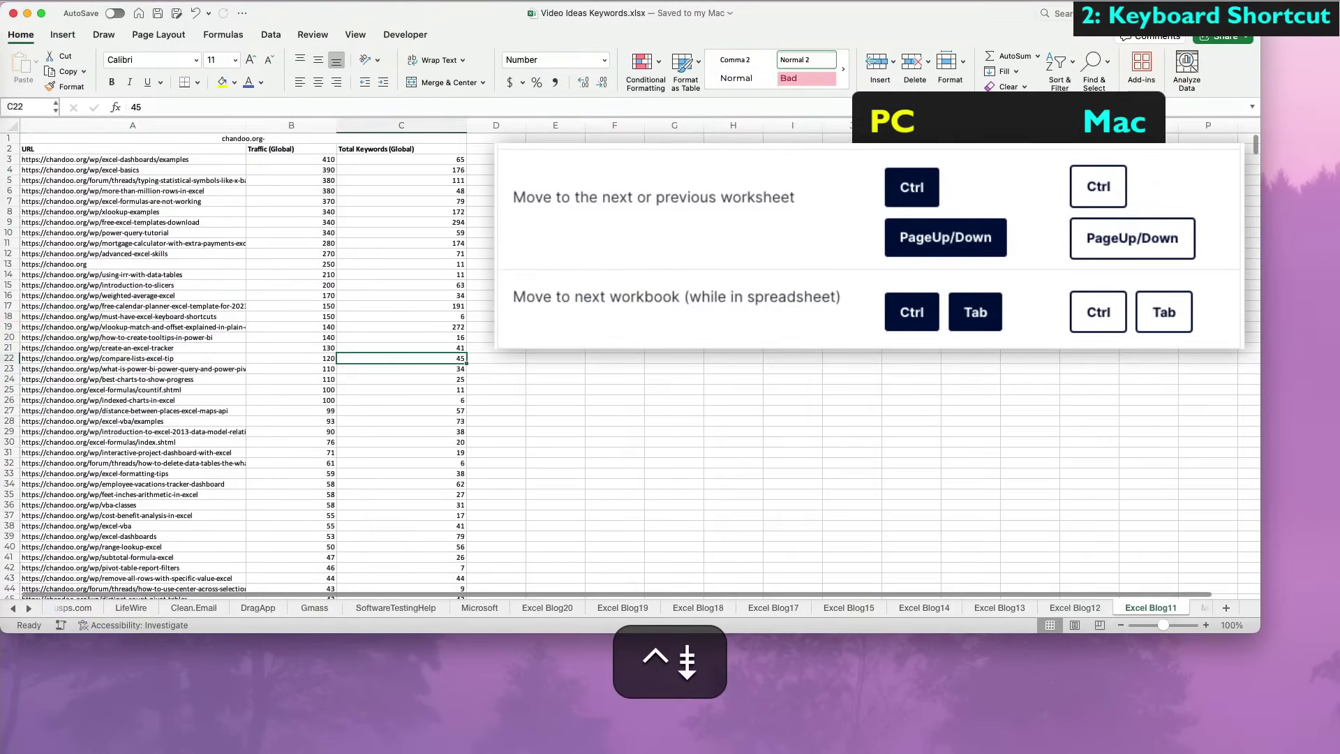
pyautogui.hotkey('ctrl', 'pageup')
pyautogui.hotkey('ctrl', 'pageup')
pyautogui.hotkey('ctrl', 'pageup')
pyautogui.hotkey('ctrl', 'pageup')
pyautogui.hotkey('ctrl', 'pageup')
pyautogui.hotkey('ctrl', 'pageup')
pyautogui.hotkey('ctrl', 'pageup')
pyautogui.hotkey('ctrl', 'pageup')
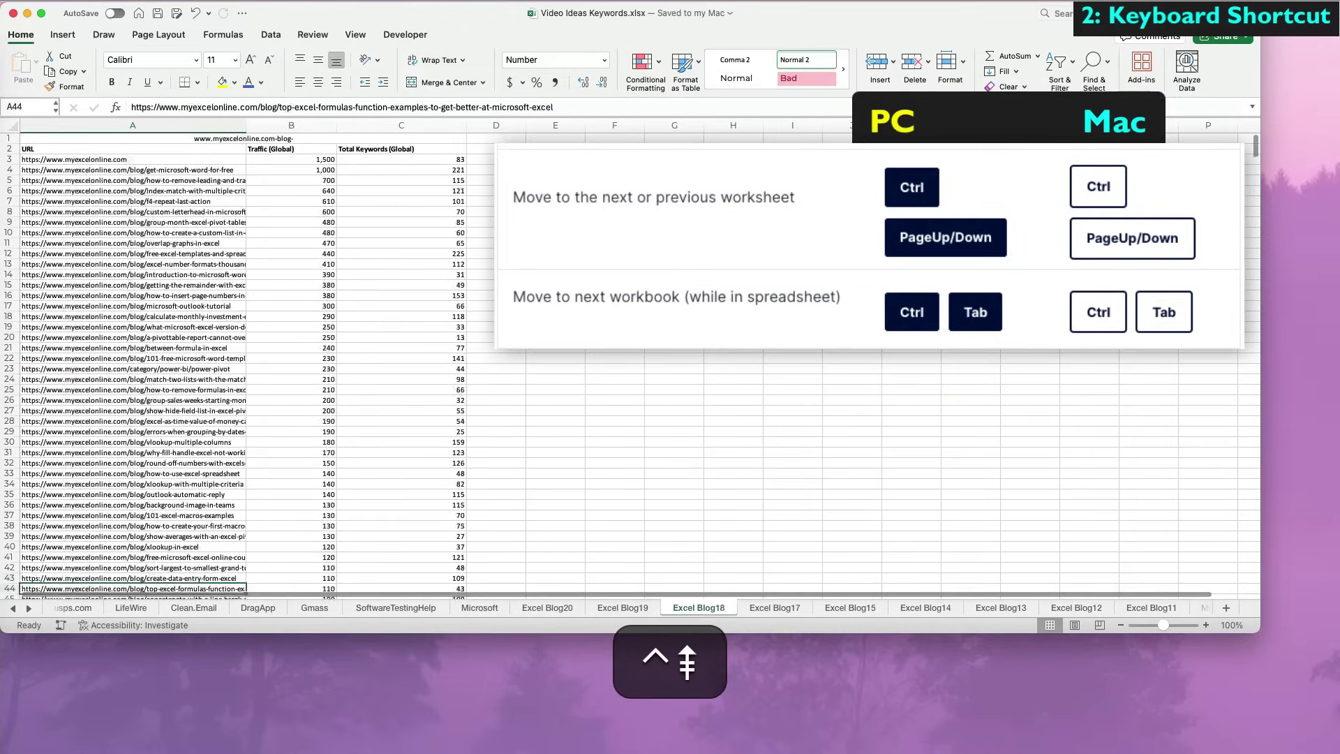
pyautogui.hotkey('ctrl', 'pageup')
pyautogui.hotkey('ctrl', 'pageup')
pyautogui.hotkey('ctrl', 'pageup')
pyautogui.hotkey('ctrl', 'pageup')
pyautogui.hotkey('ctrl', 'pageup')
pyautogui.hotkey('ctrl', 'pageup')
pyautogui.hotkey('ctrl', 'pageup')
pyautogui.hotkey('ctrl', 'pageup')
pyautogui.hotkey('ctrl', 'pageup')
pyautogui.hotkey('ctrl', 'pageup')
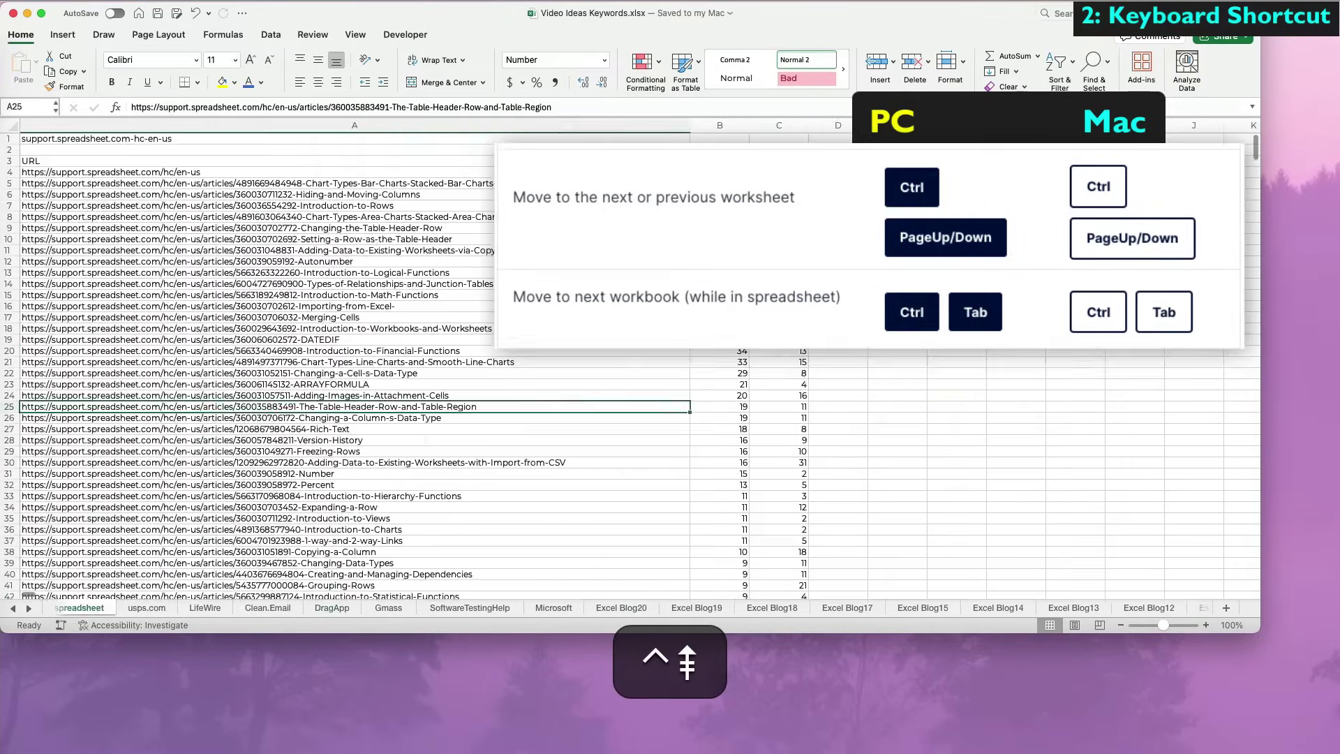
# - Move forward past Gmass and Excel Blog3 to the LAST TAB, then step back to MacMost
pyautogui.hotkey('ctrl', 'pagedown')
pyautogui.hotkey('ctrl', 'pagedown')
pyautogui.hotkey('ctrl', 'pagedown')
pyautogui.hotkey('ctrl', 'pagedown')
pyautogui.hotkey('ctrl', 'pagedown')
pyautogui.hotkey('ctrl', 'pagedown')
pyautogui.hotkey('ctrl', 'pagedown')
pyautogui.hotkey('ctrl', 'pagedown')
pyautogui.hotkey('ctrl', 'pagedown')
pyautogui.hotkey('ctrl', 'pagedown')
pyautogui.hotkey('ctrl', 'pagedown')
pyautogui.hotkey('ctrl', 'pagedown')
pyautogui.hotkey('ctrl', 'pagedown')
pyautogui.hotkey('ctrl', 'pagedown')
pyautogui.hotkey('ctrl', 'pagedown')
pyautogui.hotkey('ctrl', 'pagedown')
pyautogui.hotkey('ctrl', 'pagedown')
pyautogui.hotkey('ctrl', 'pagedown')
pyautogui.hotkey('ctrl', 'pagedown')
pyautogui.hotkey('ctrl', 'pagedown')
pyautogui.hotkey('ctrl', 'pagedown')
pyautogui.hotkey('ctrl', 'pagedown')
pyautogui.hotkey('ctrl', 'pagedown')
pyautogui.hotkey('ctrl', 'pagedown')
pyautogui.hotkey('ctrl', 'pagedown')
pyautogui.hotkey('ctrl', 'pagedown')
pyautogui.hotkey('ctrl', 'pagedown')
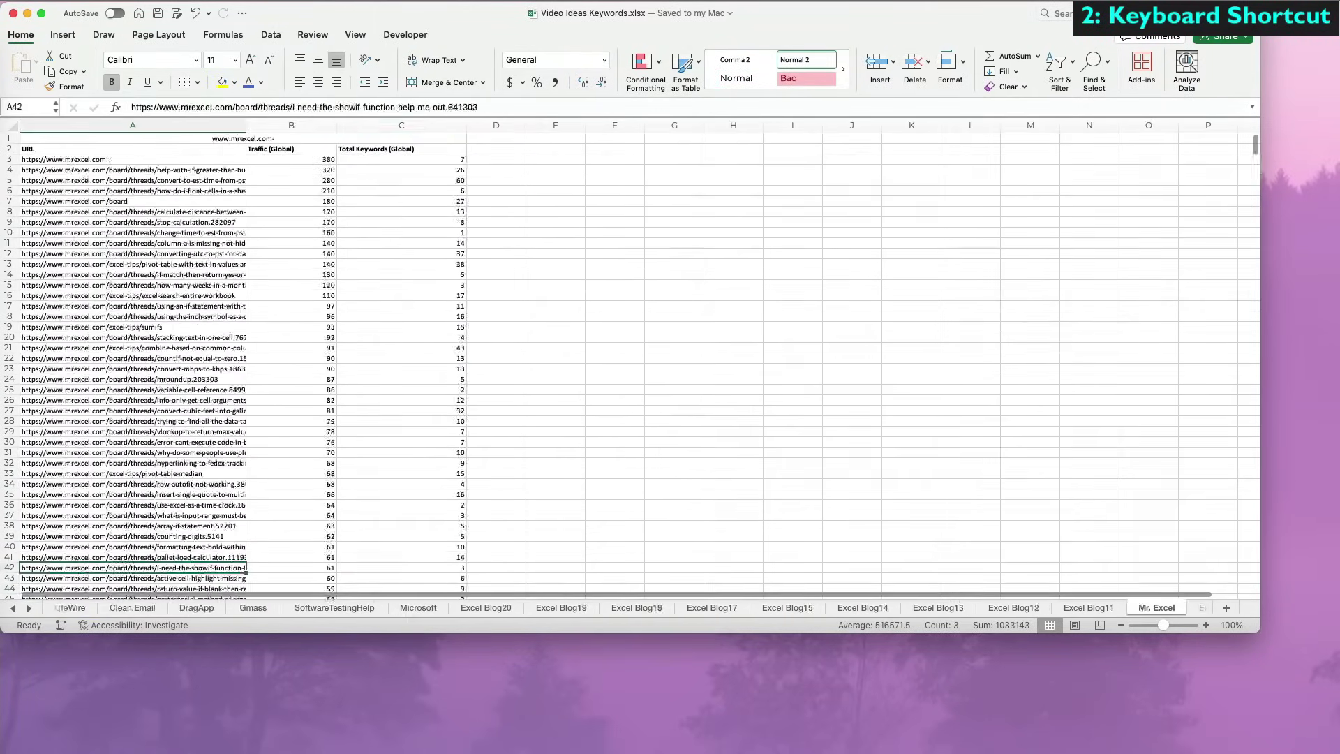
pyautogui.hotkey('ctrl', 'pagedown')
pyautogui.hotkey('ctrl', 'pagedown')
pyautogui.hotkey('ctrl', 'pagedown')
pyautogui.hotkey('ctrl', 'pagedown')
pyautogui.hotkey('ctrl', 'pagedown')
pyautogui.hotkey('ctrl', 'pagedown')
pyautogui.hotkey('ctrl', 'pagedown')
pyautogui.hotkey('ctrl', 'pagedown')
pyautogui.hotkey('ctrl', 'pagedown')
pyautogui.hotkey('ctrl', 'pagedown')
pyautogui.hotkey('ctrl', 'pagedown')
pyautogui.hotkey('ctrl', 'pagedown')
pyautogui.hotkey('ctrl', 'pagedown')
pyautogui.hotkey('ctrl', 'pagedown')
pyautogui.hotkey('ctrl', 'pagedown')
pyautogui.hotkey('ctrl', 'pagedown')
pyautogui.hotkey('ctrl', 'pagedown')
pyautogui.hotkey('ctrl', 'pagedown')
pyautogui.hotkey('ctrl', 'pagedown')
pyautogui.hotkey('ctrl', 'pagedown')
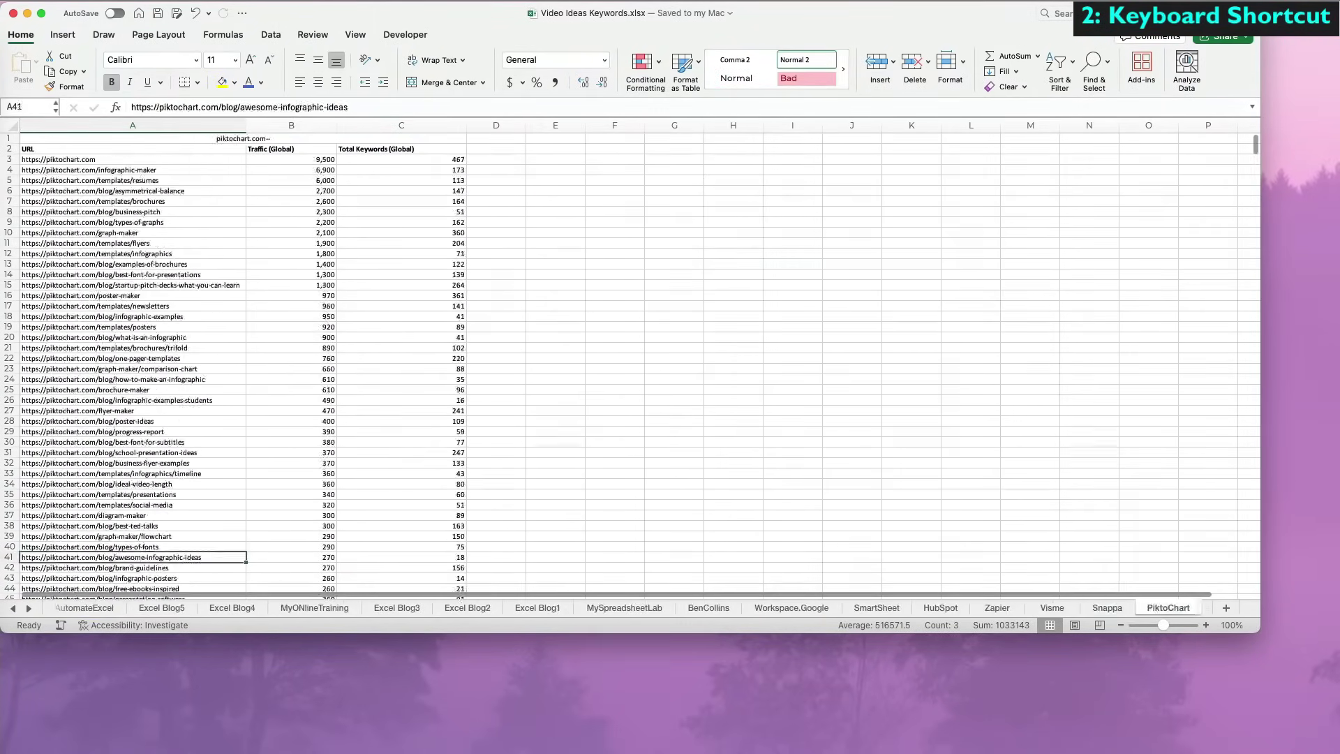
pyautogui.hotkey('ctrl', 'pagedown')
pyautogui.hotkey('ctrl', 'pagedown')
pyautogui.hotkey('ctrl', 'pagedown')
pyautogui.hotkey('ctrl', 'pagedown')
pyautogui.hotkey('ctrl', 'pagedown')
pyautogui.hotkey('ctrl', 'pagedown')
pyautogui.hotkey('ctrl', 'pagedown')
pyautogui.hotkey('ctrl', 'pagedown')
pyautogui.hotkey('ctrl', 'pagedown')
pyautogui.hotkey('ctrl', 'pagedown')
pyautogui.hotkey('ctrl', 'pagedown')
pyautogui.hotkey('ctrl', 'pagedown')
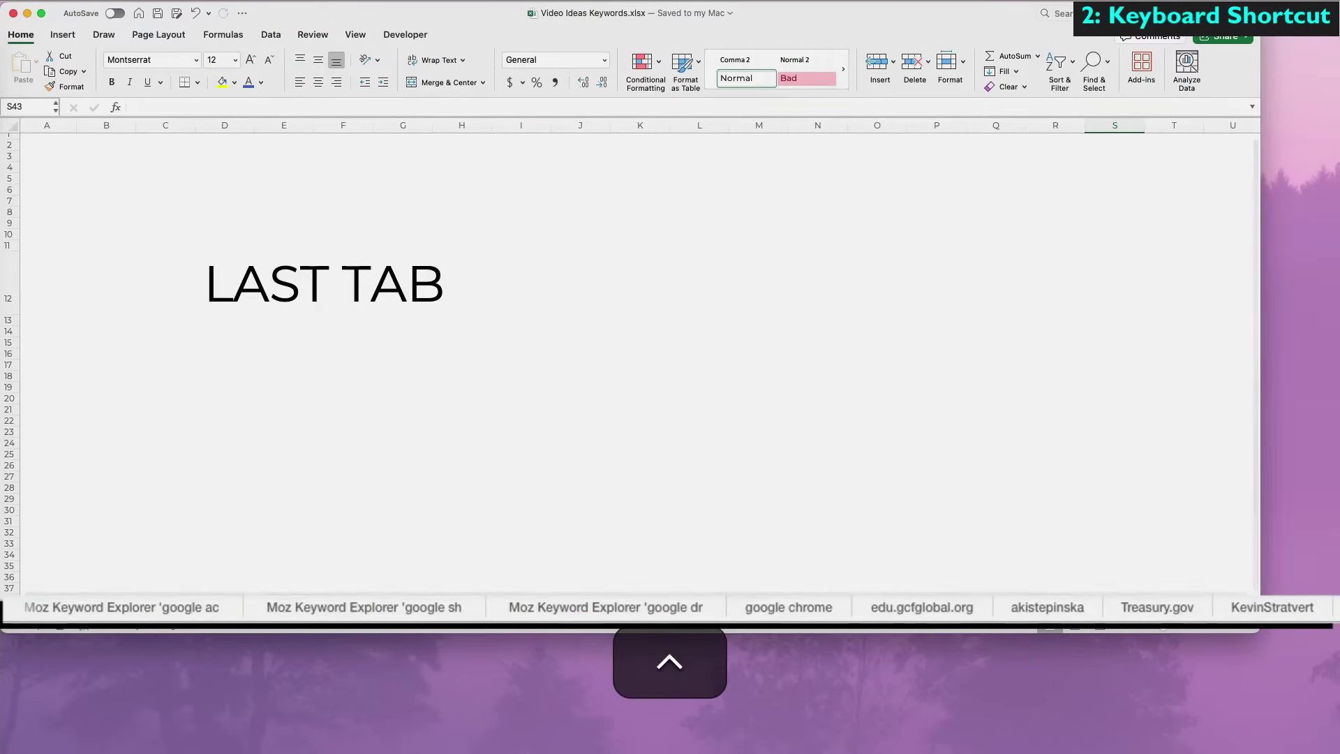
pyautogui.hotkey('ctrl', 'pageup')
pyautogui.hotkey('ctrl', 'pageup')
pyautogui.hotkey('ctrl', 'pageup')
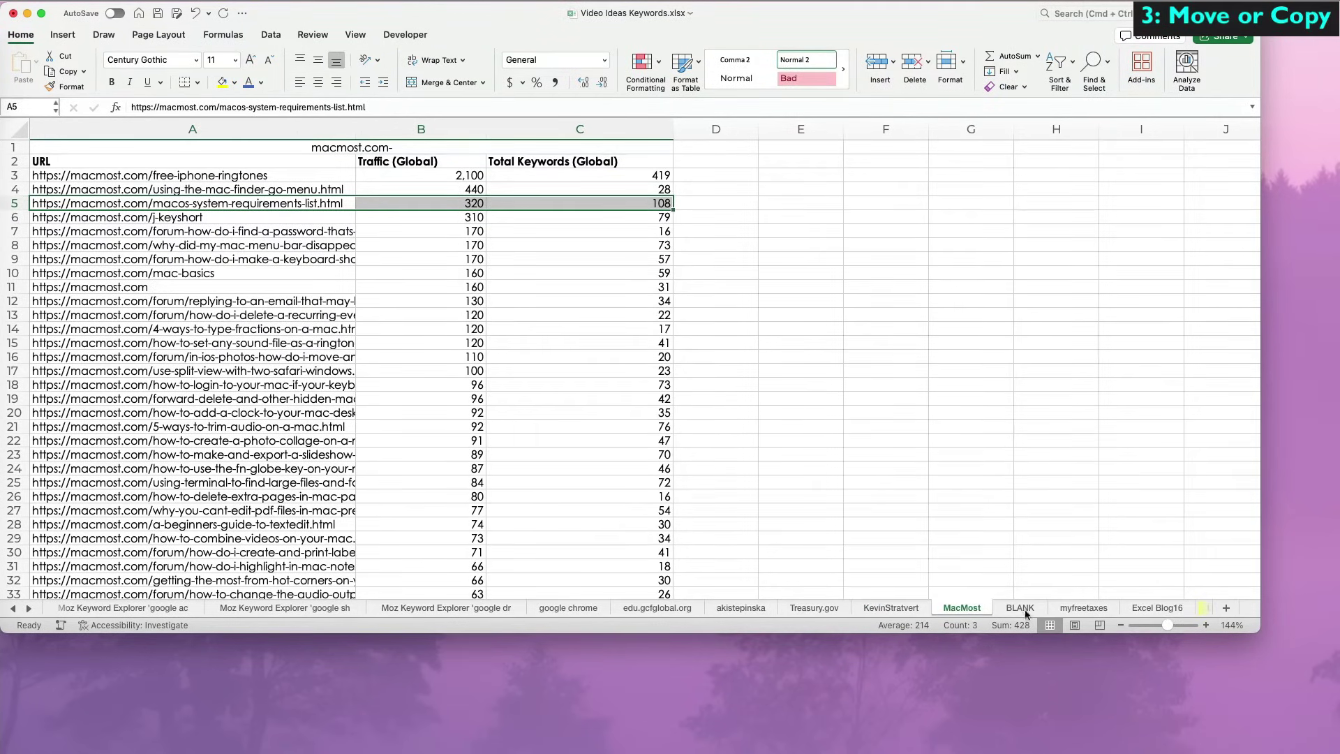
# - Use Move or Copy to place the BLANK sheet before TaxOutreach, then return to FIRST TAB
pyautogui.rightClick(1025, 608)
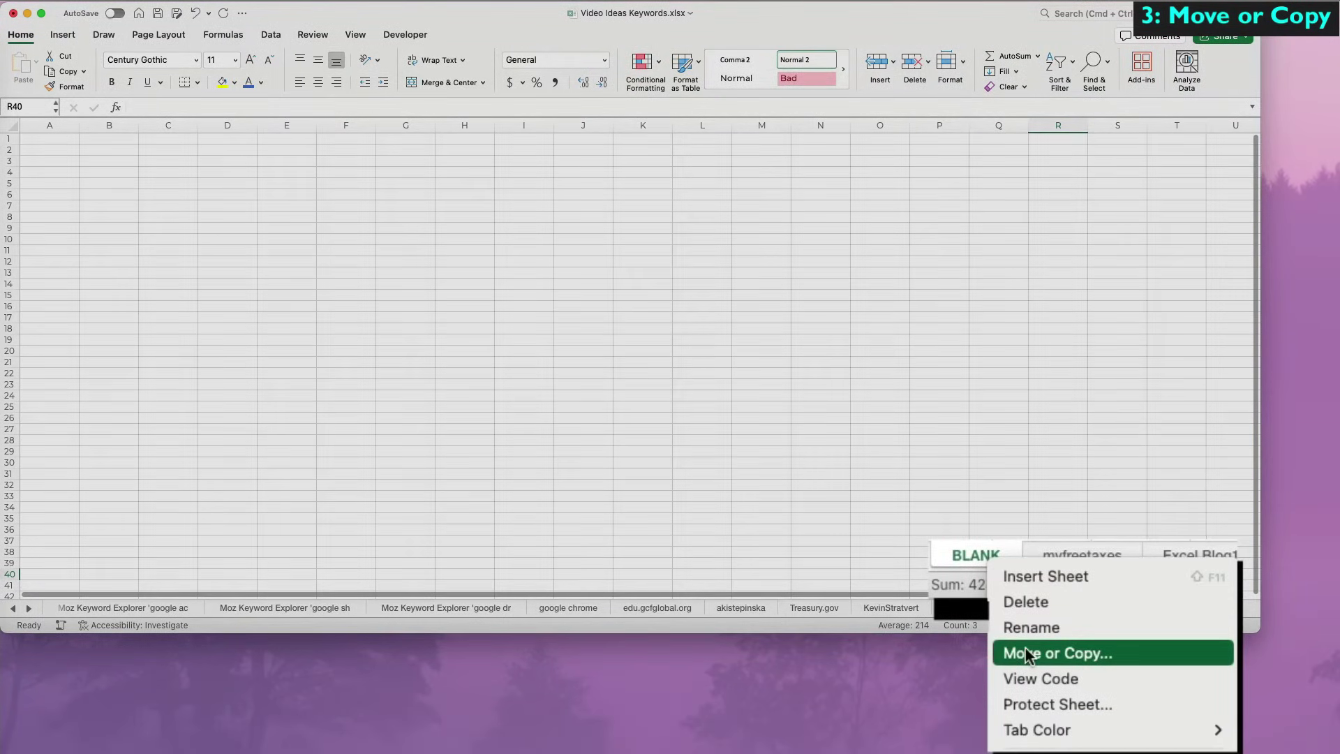
pyautogui.click(1024, 653)
pyautogui.moveTo(1074, 547); pyautogui.dragTo(1043, 280)
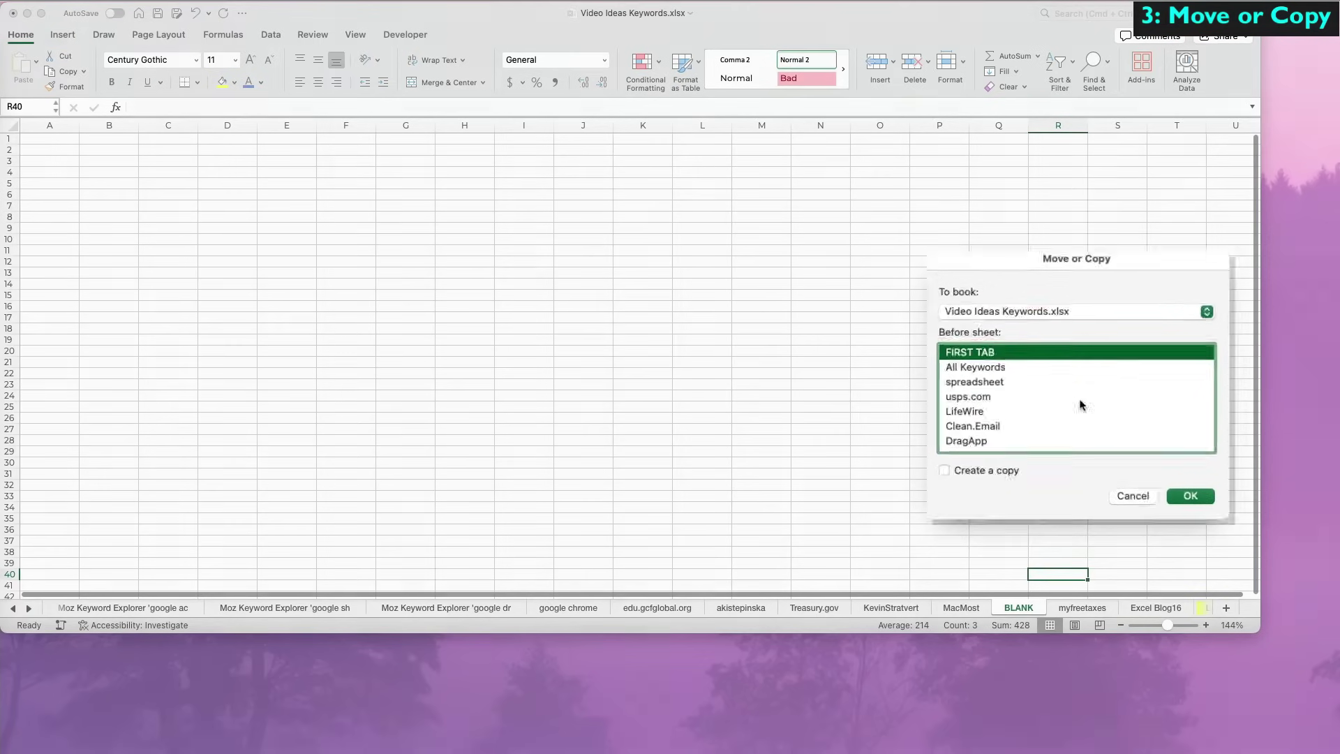
pyautogui.scroll(-15, 1080, 406)
pyautogui.scroll(-20, 1082, 403)
pyautogui.scroll(20, 1083, 404)
pyautogui.click(1081, 415)
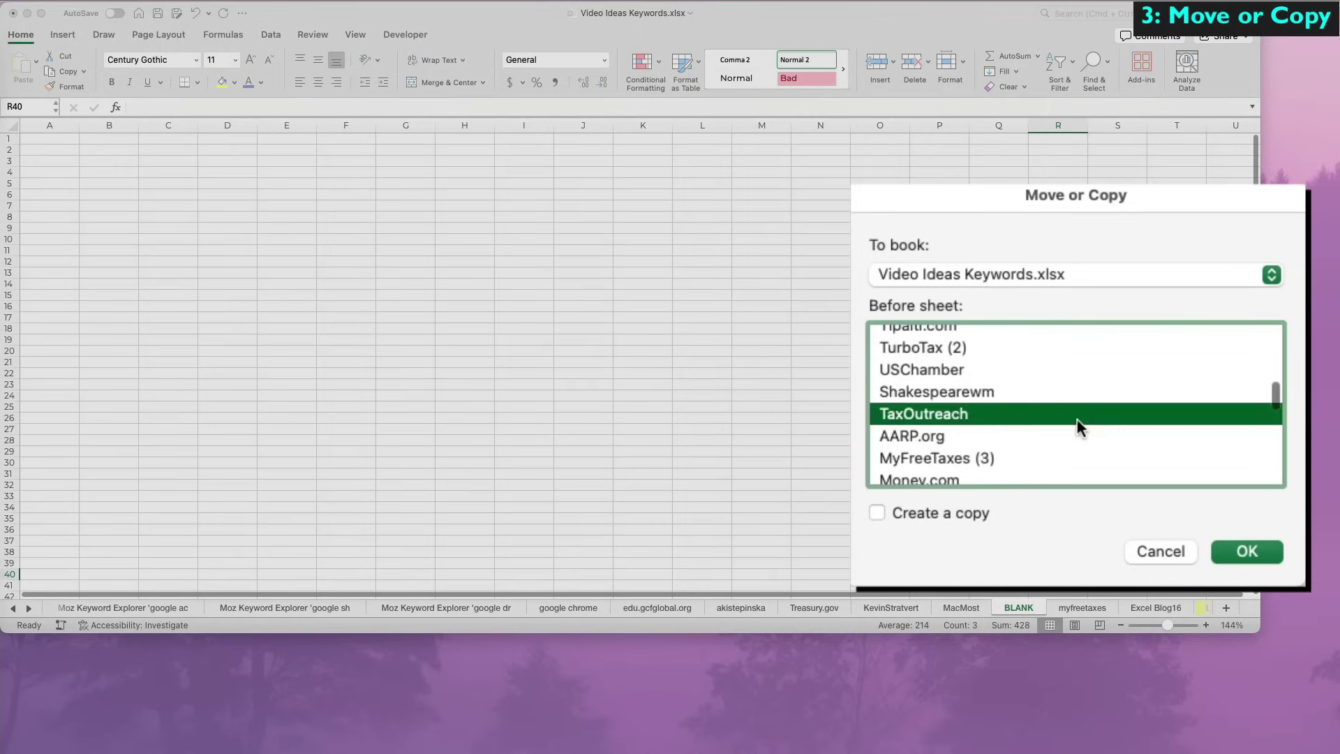
pyautogui.click(1241, 550)
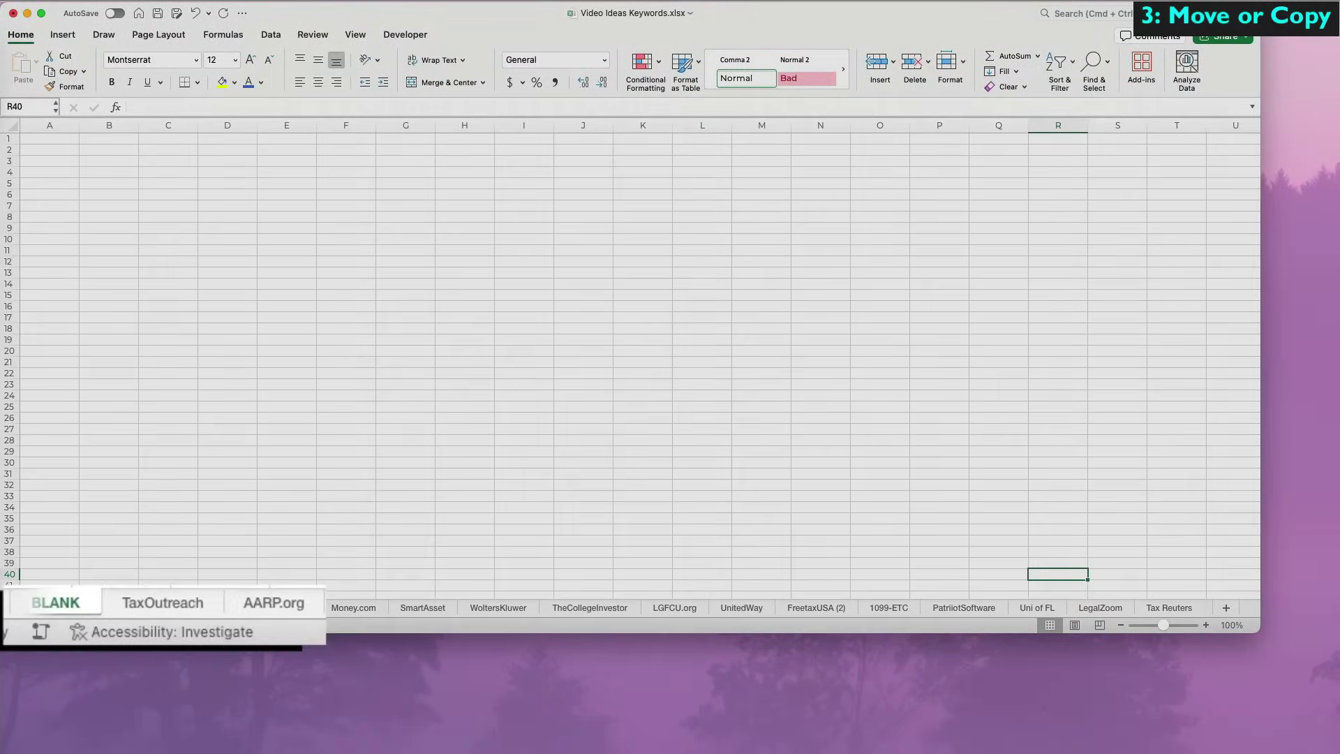
pyautogui.hscroll(-2, 99, 606)
pyautogui.click(78, 605)
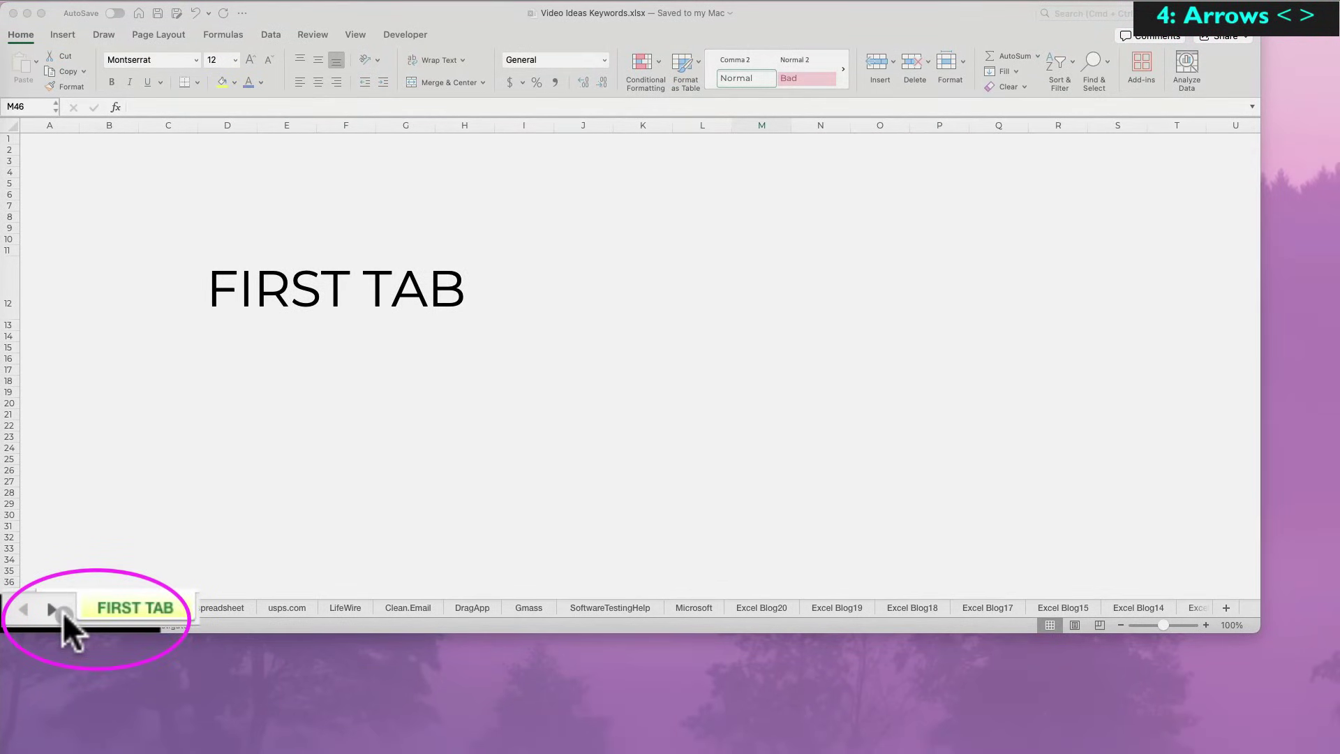
pyautogui.click(63, 611)
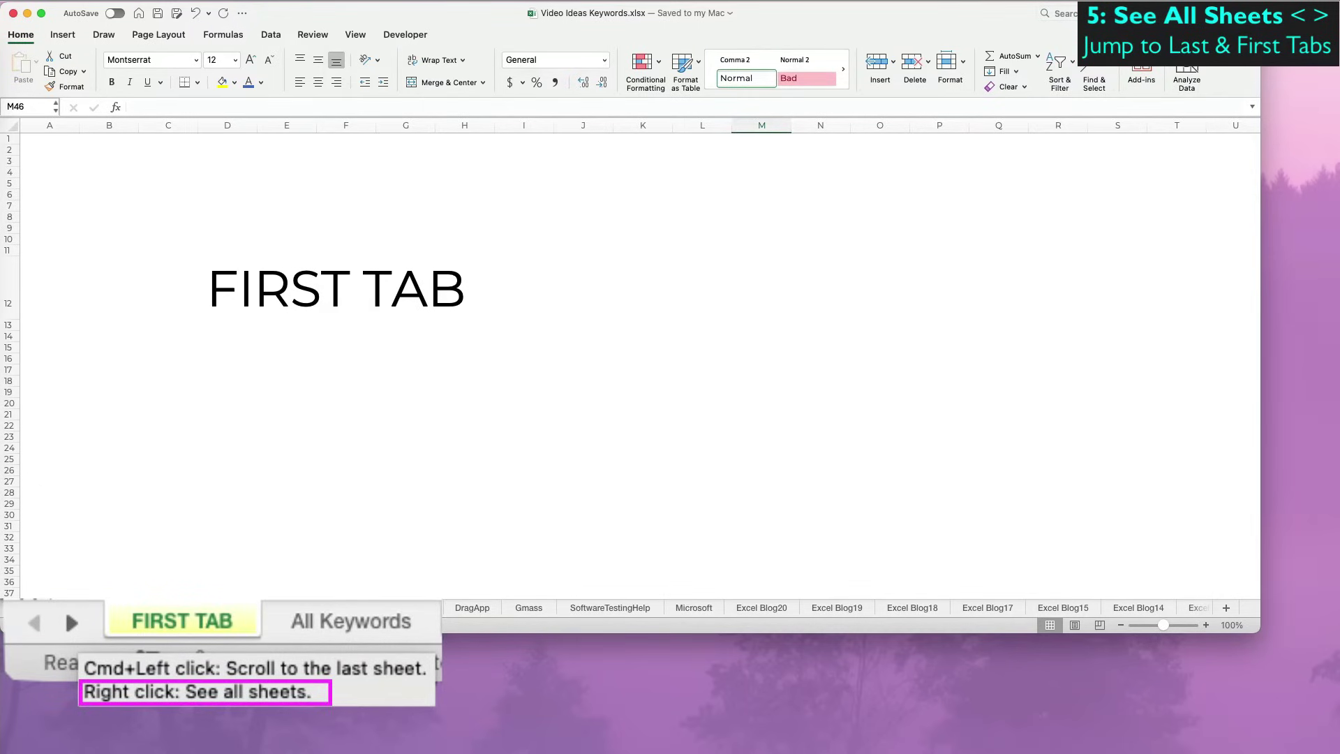
# - Open the KeeperTax sheet from the Activate list of all sheets
pyautogui.rightClick(15, 606)
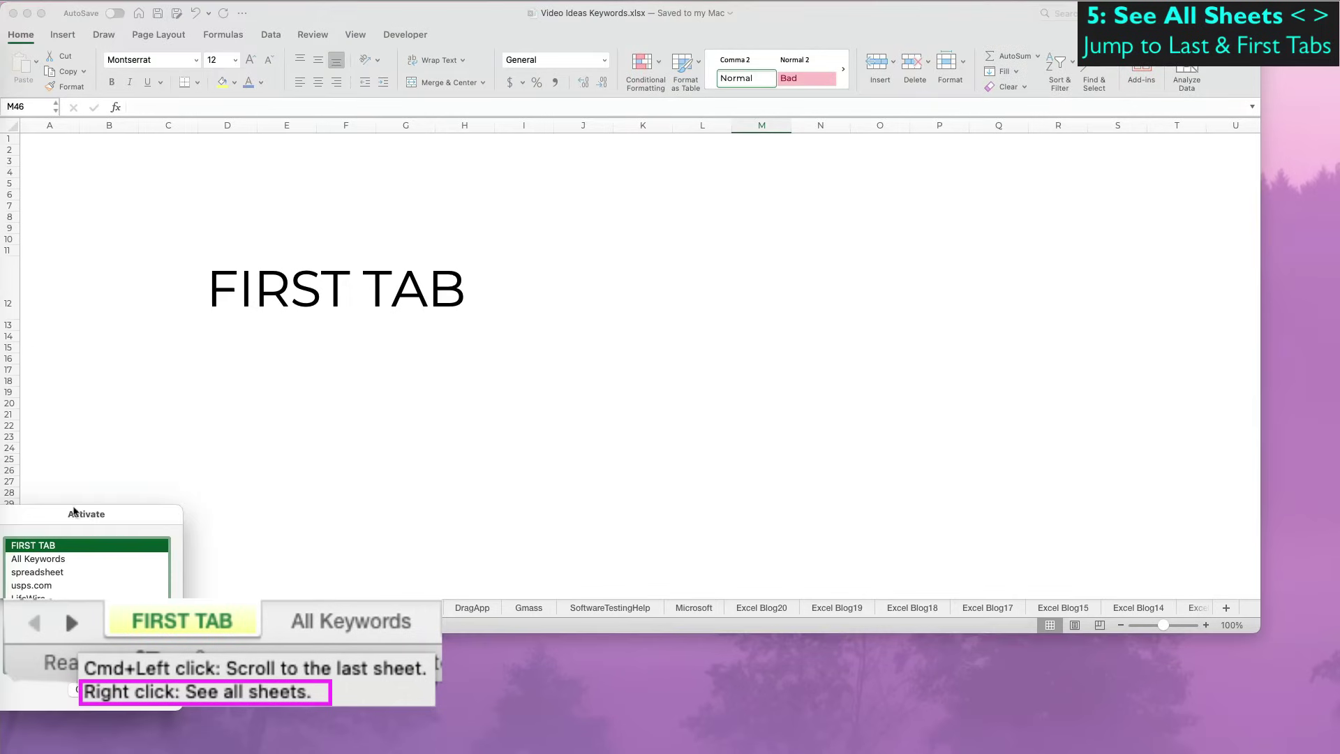
pyautogui.moveTo(72, 509); pyautogui.dragTo(725, 215)
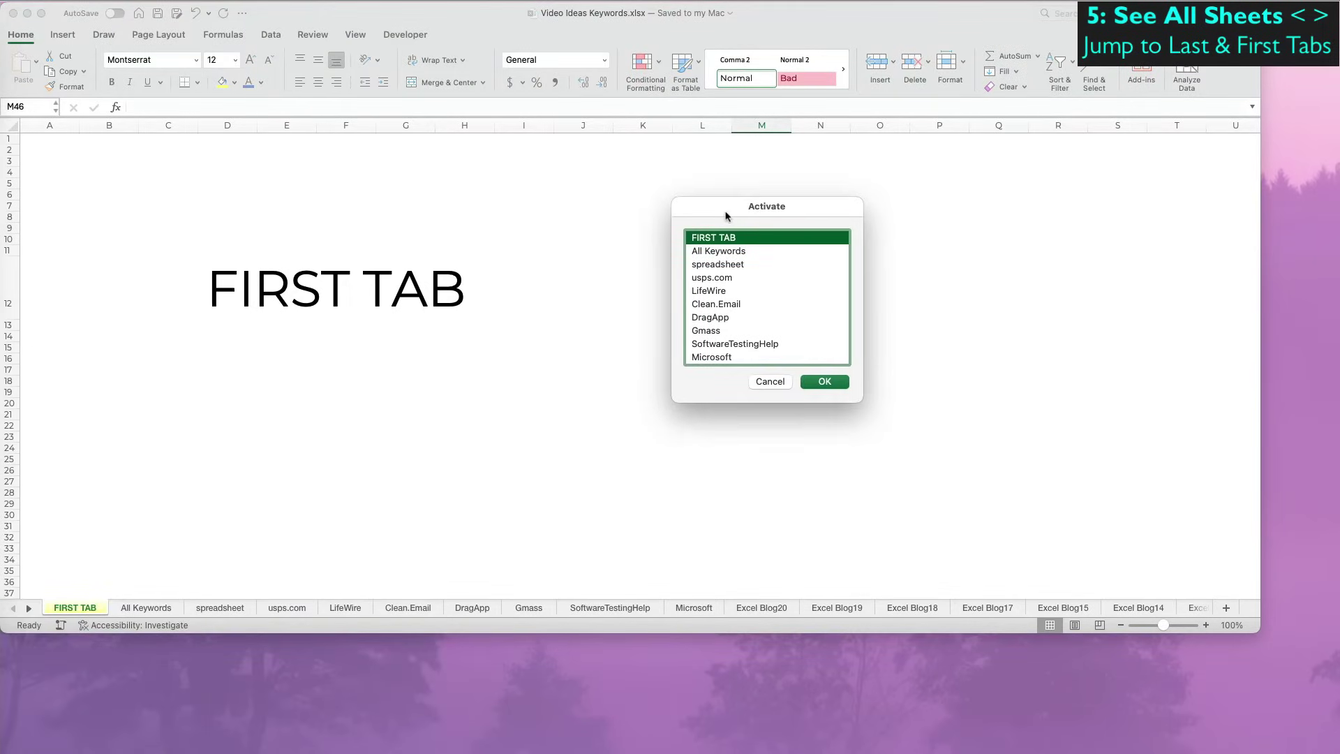
pyautogui.scroll(-15, 744, 301)
pyautogui.click(739, 264)
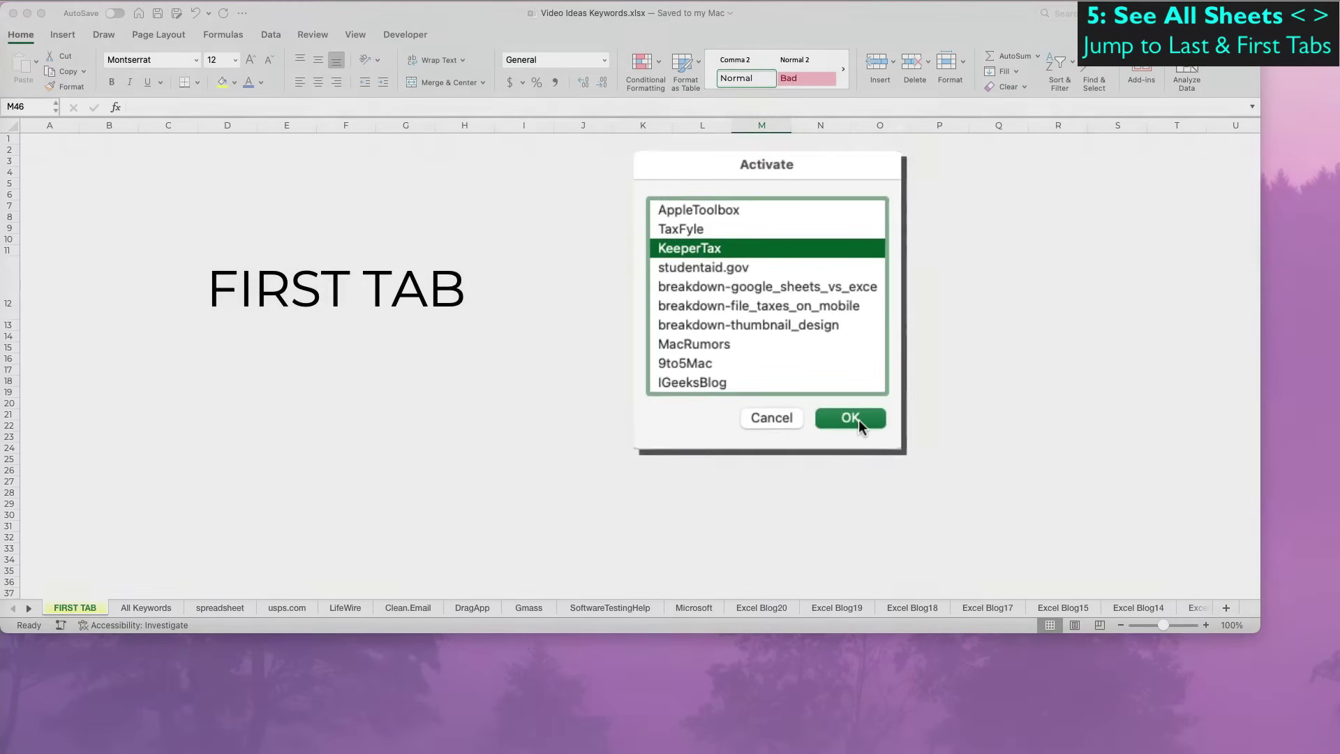
pyautogui.click(850, 409)
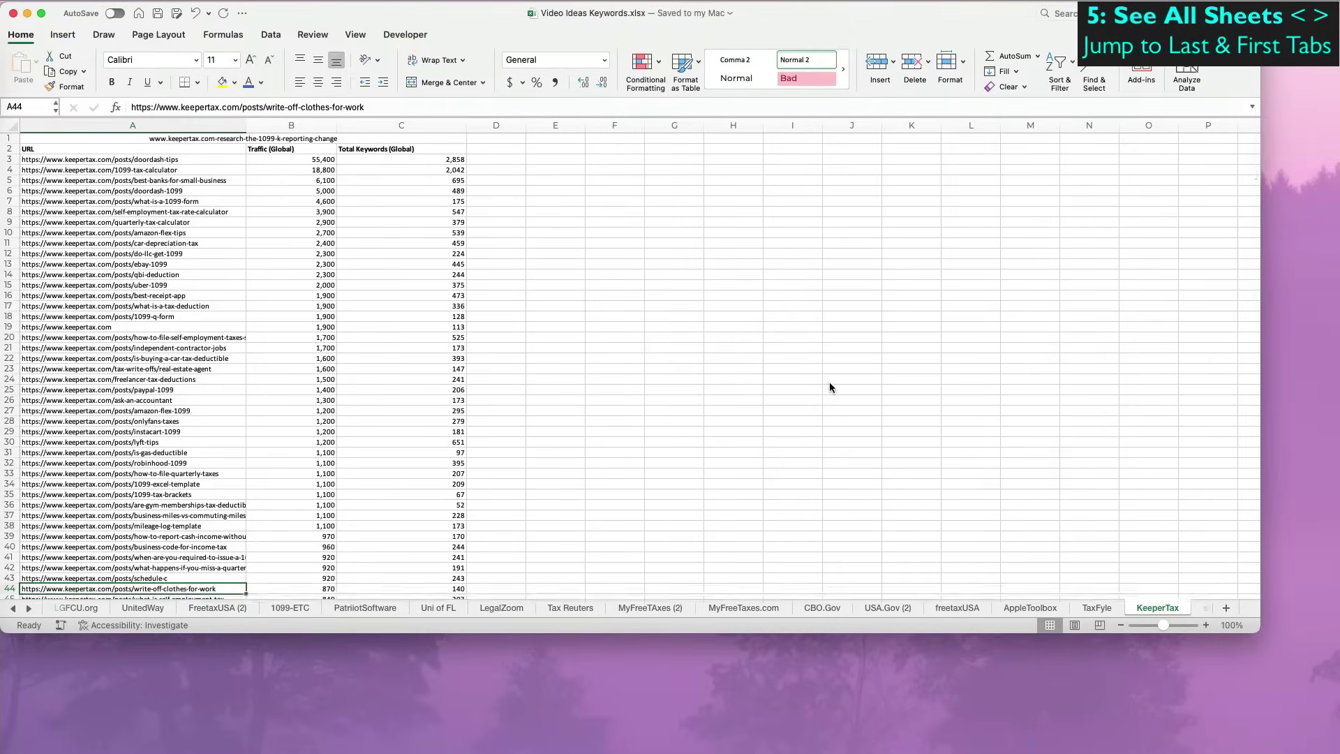
# - Activate FIRST TAB from the sheet list, then advance to the Excel Blog18 sheet
pyautogui.rightClick(37, 611)
pyautogui.moveTo(75, 525); pyautogui.dragTo(717, 267)
pyautogui.scroll(15, 728, 319)
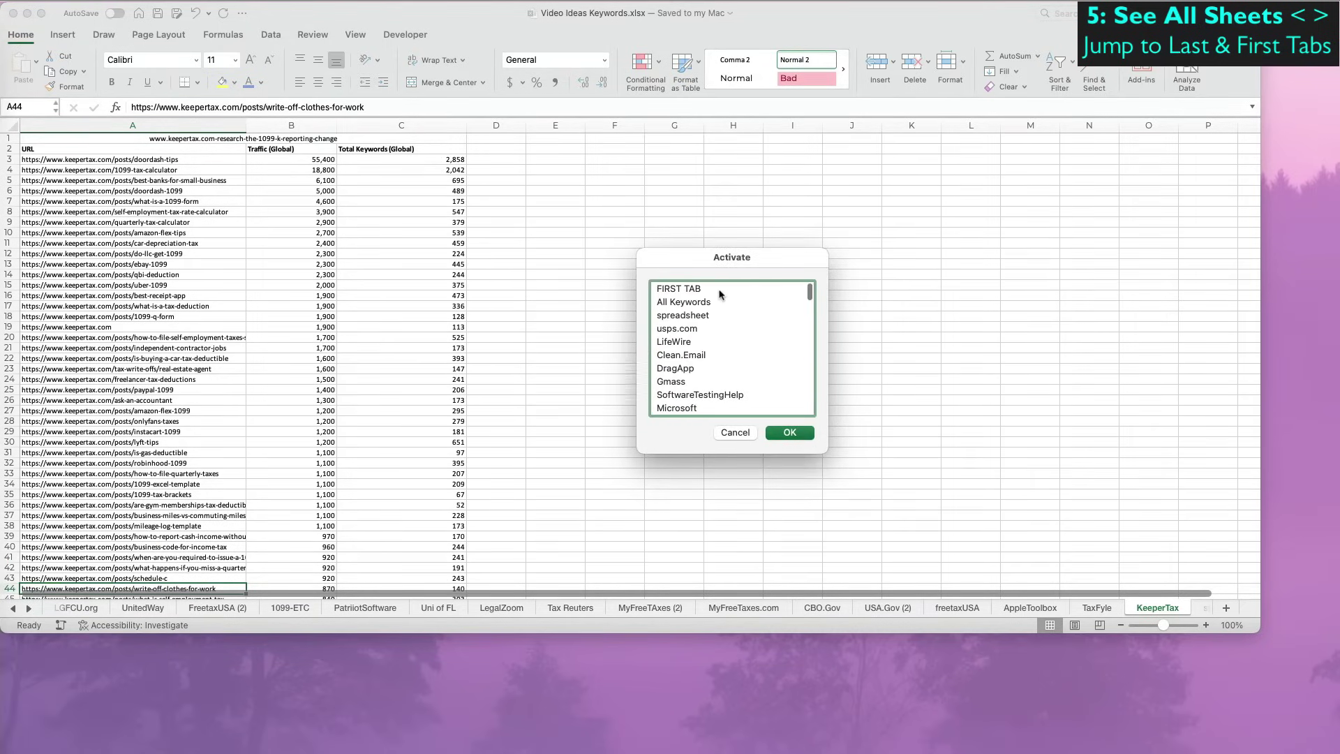
pyautogui.click(721, 294)
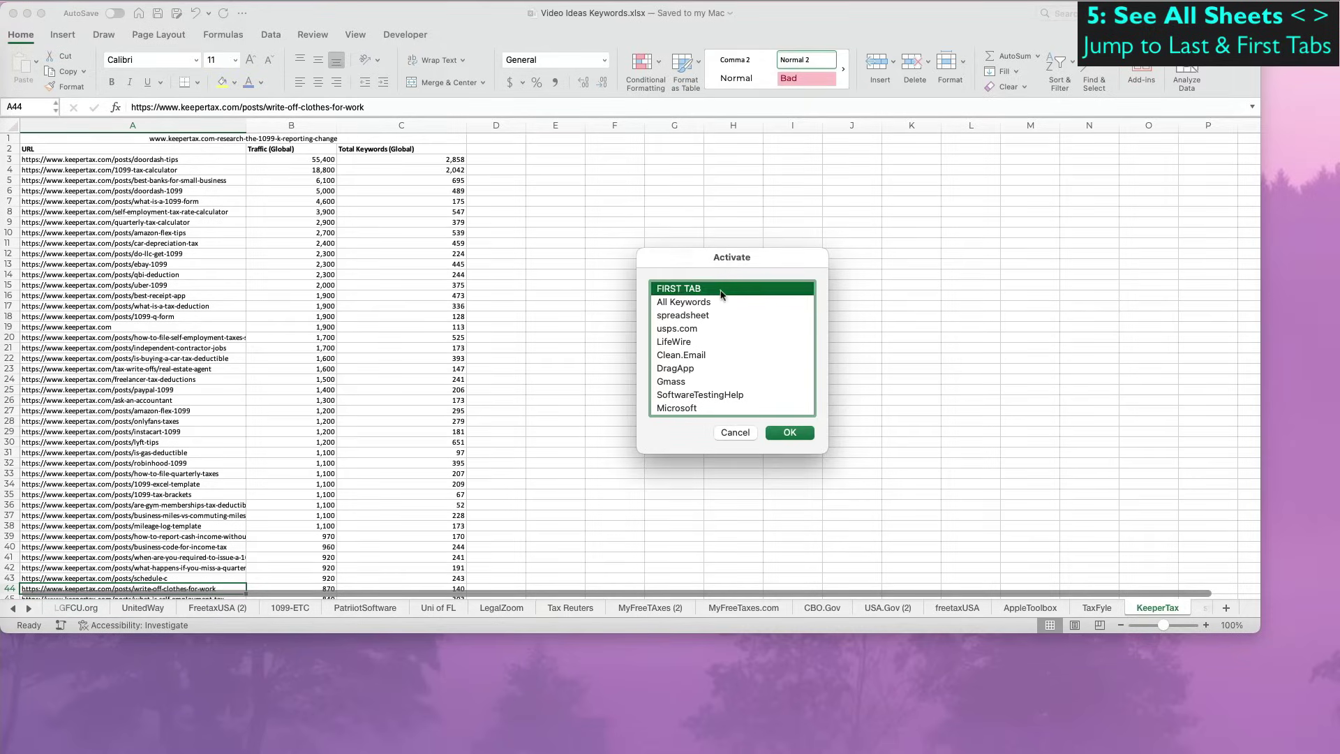
pyautogui.click(790, 433)
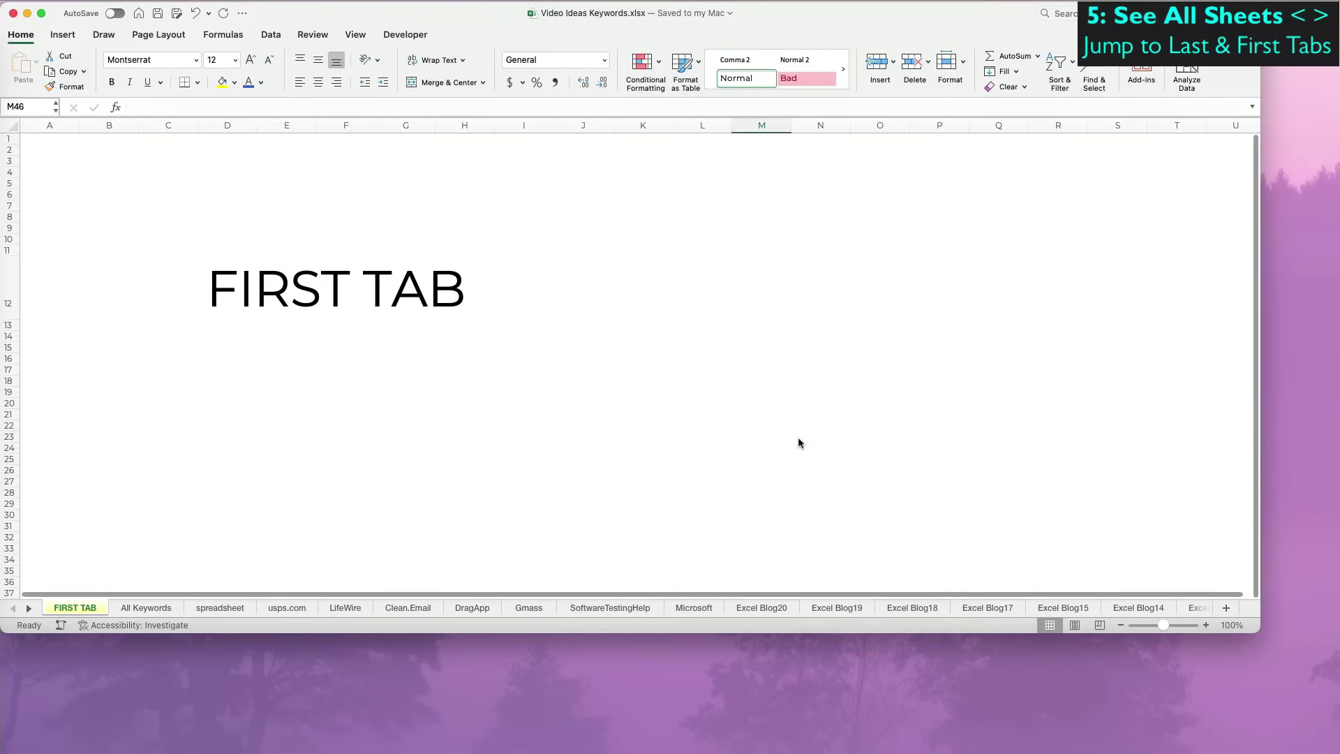
pyautogui.click(28, 608)
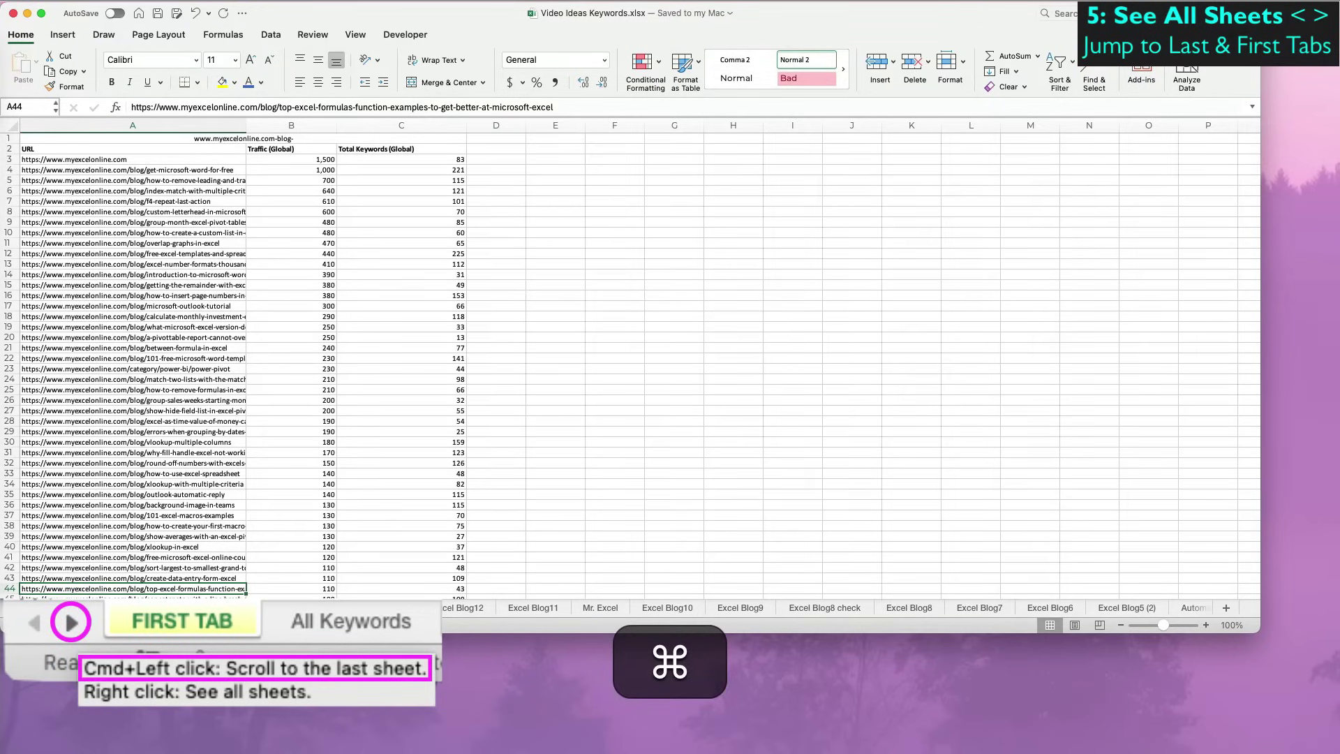
# - Cmd-click the scroll arrows to jump to LAST TAB, then back to FIRST TAB
pyautogui.keyDown('super'); pyautogui.click(28, 607); pyautogui.keyUp('super')
pyautogui.click(1154, 606)
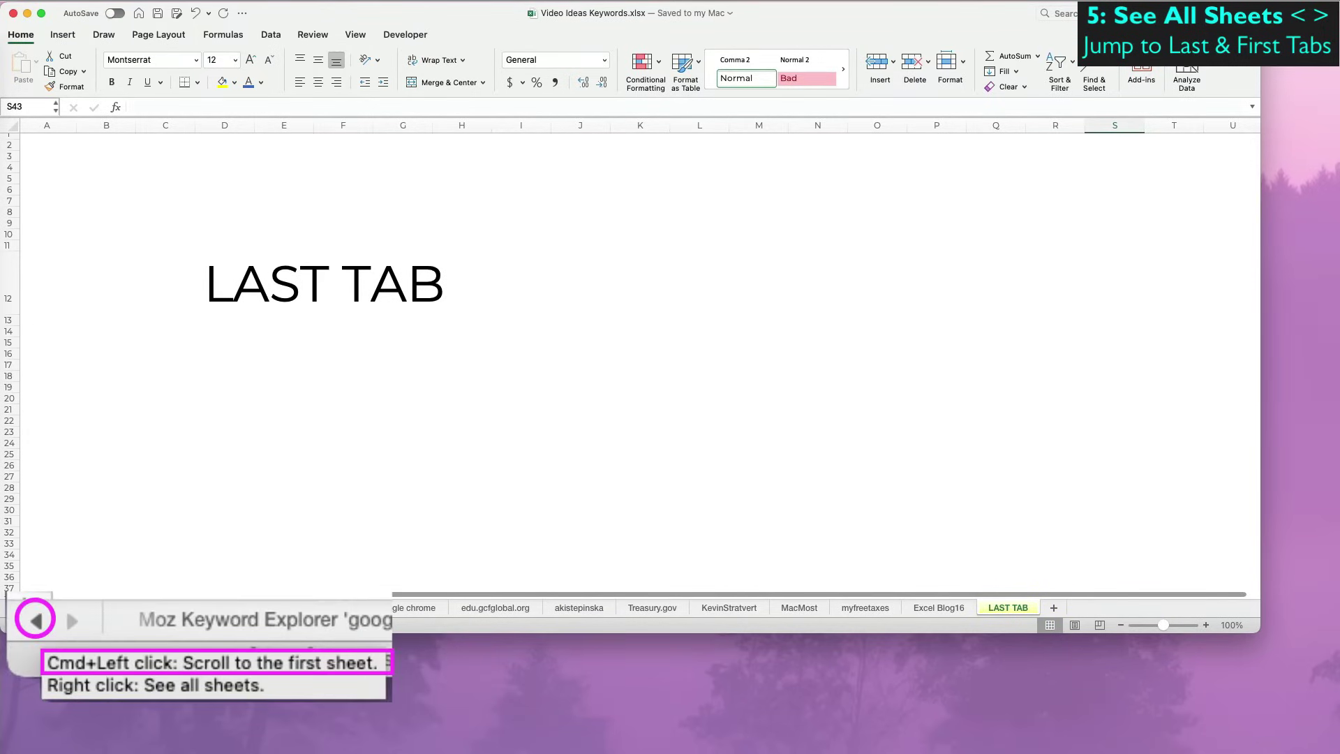
pyautogui.keyDown('super'); pyautogui.click(12, 608); pyautogui.keyUp('super')
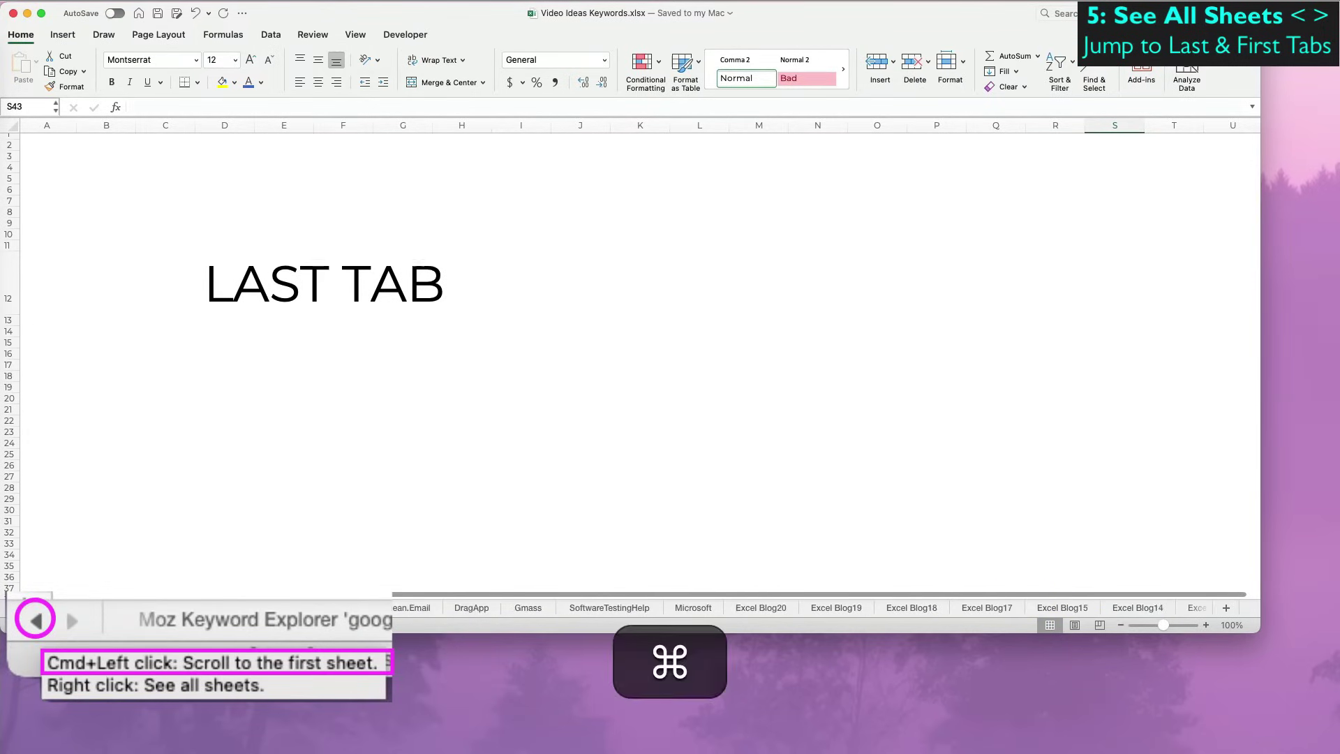
pyautogui.click(83, 608)
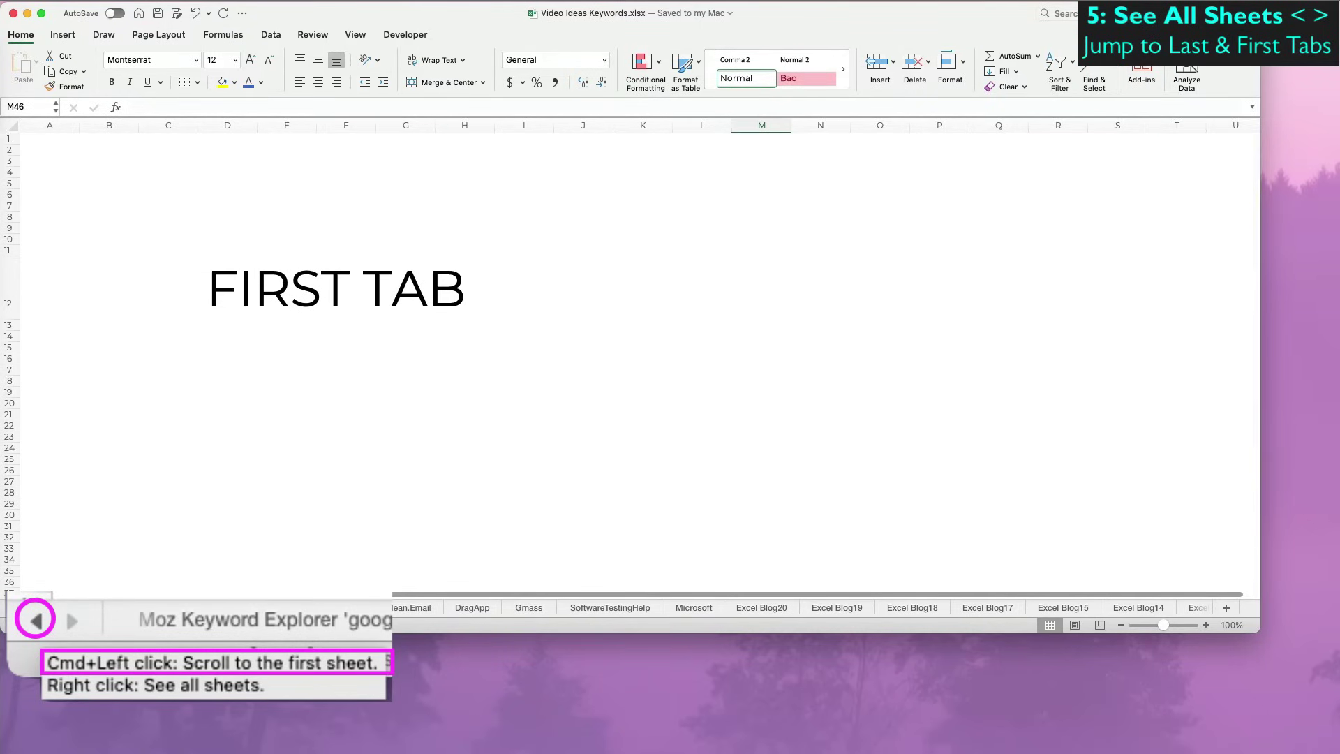
# - Repeat the jump to LAST TAB and back to FIRST TAB
pyautogui.keyDown('super'); pyautogui.click(28, 608); pyautogui.keyUp('super')
pyautogui.click(1190, 609)
pyautogui.scroll(-1, 1179, 610)
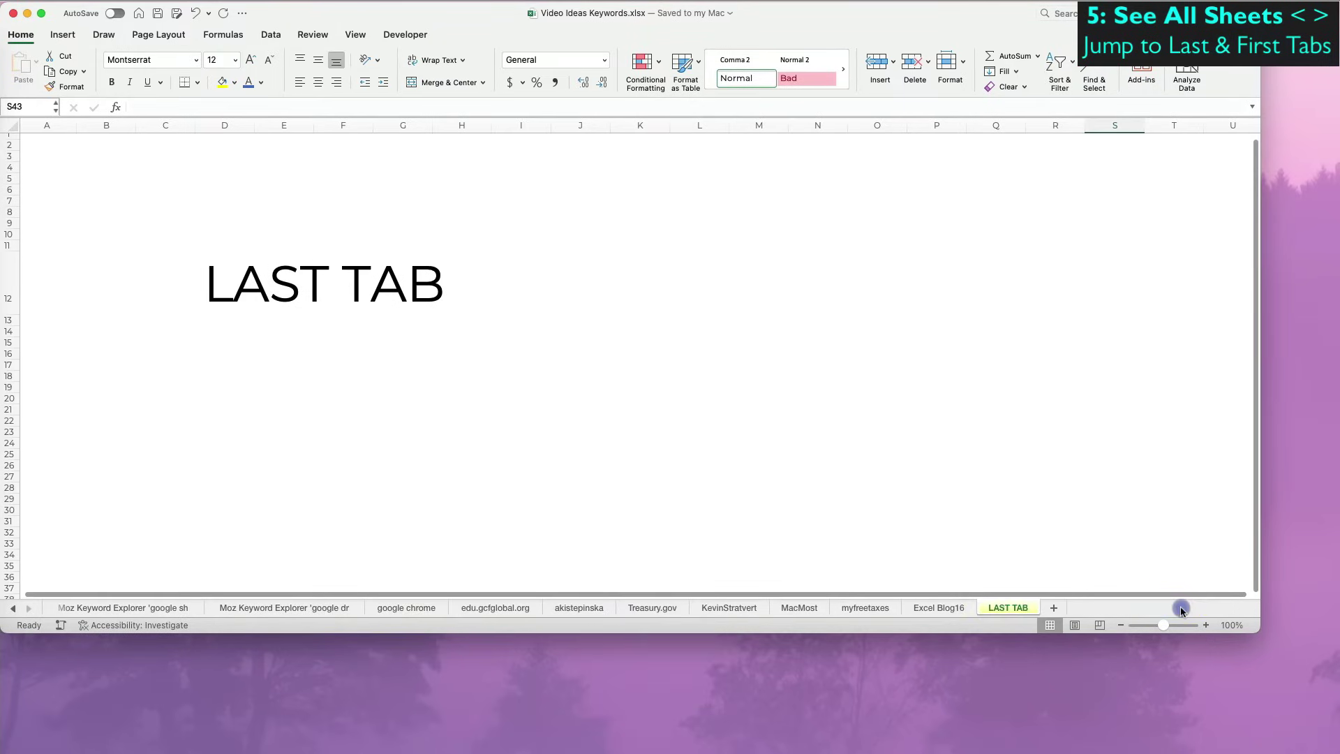
pyautogui.keyDown('super'); pyautogui.click(16, 612); pyautogui.keyUp('super')
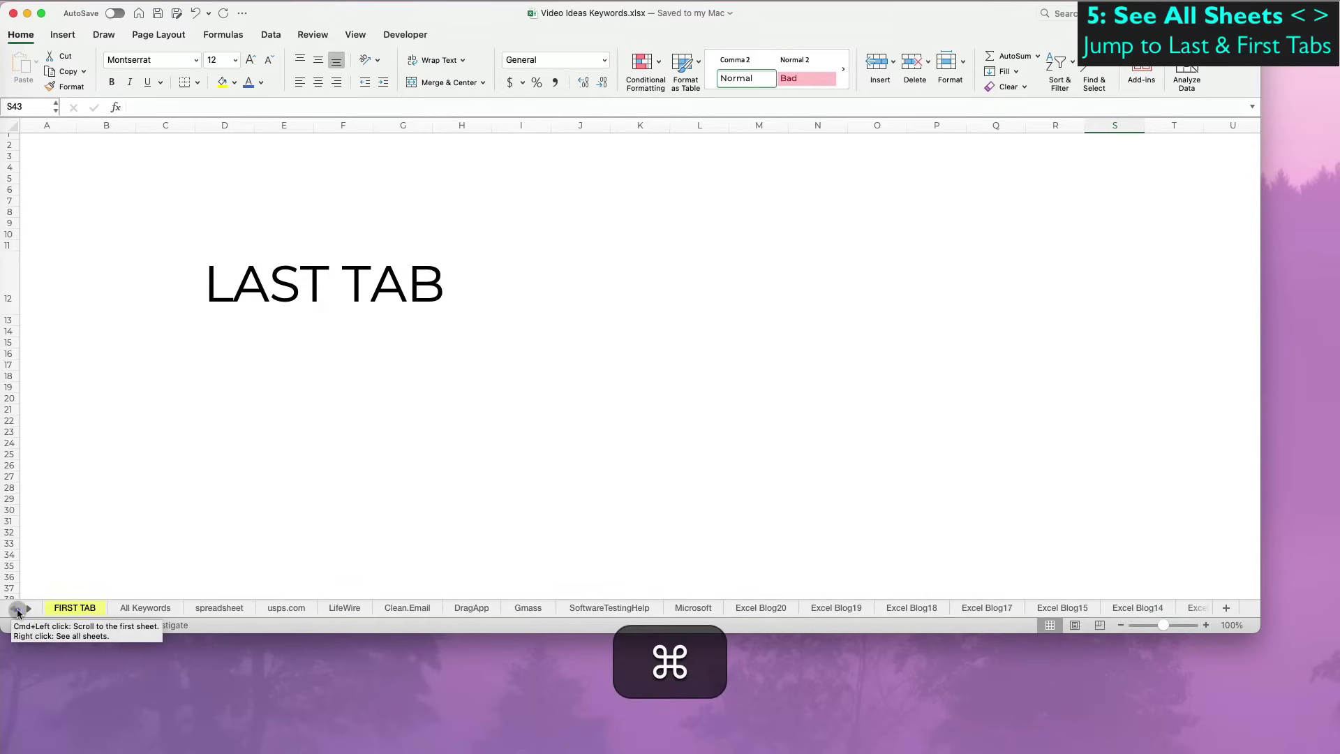
pyautogui.click(76, 608)
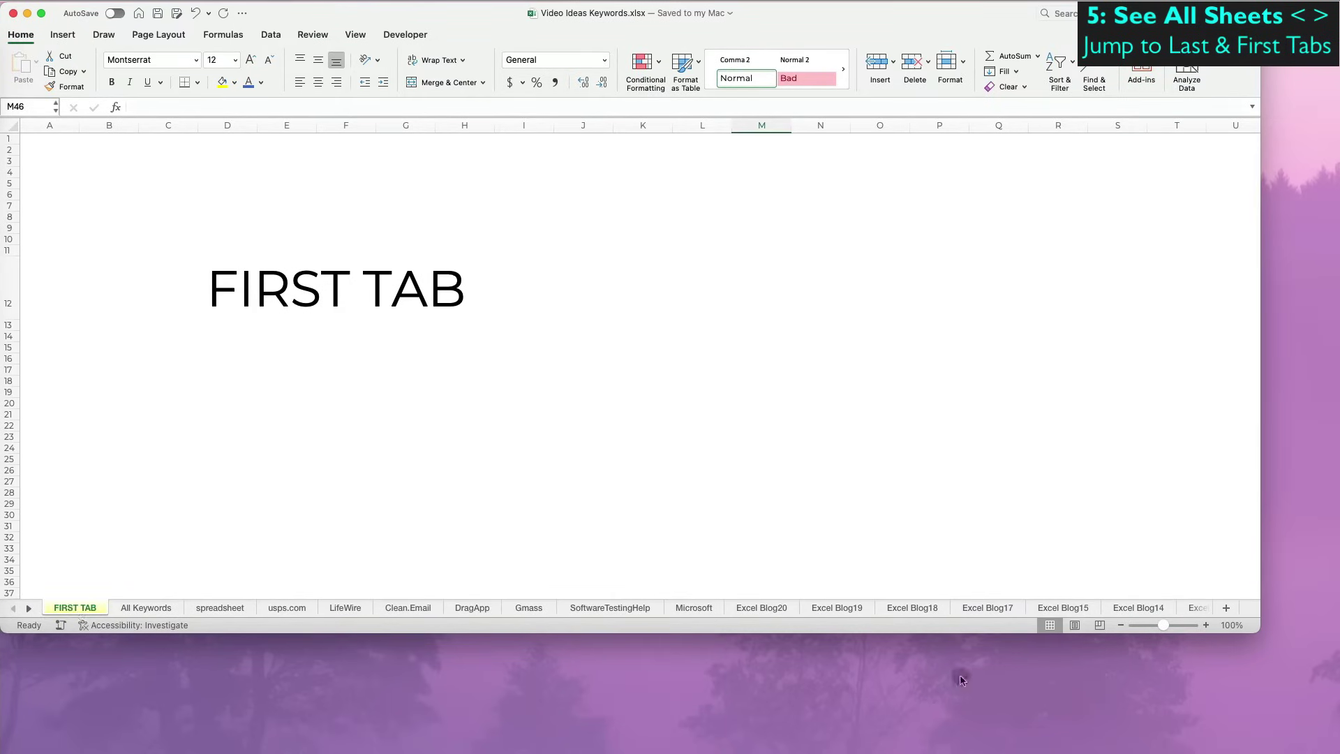
pyautogui.click(1209, 668)
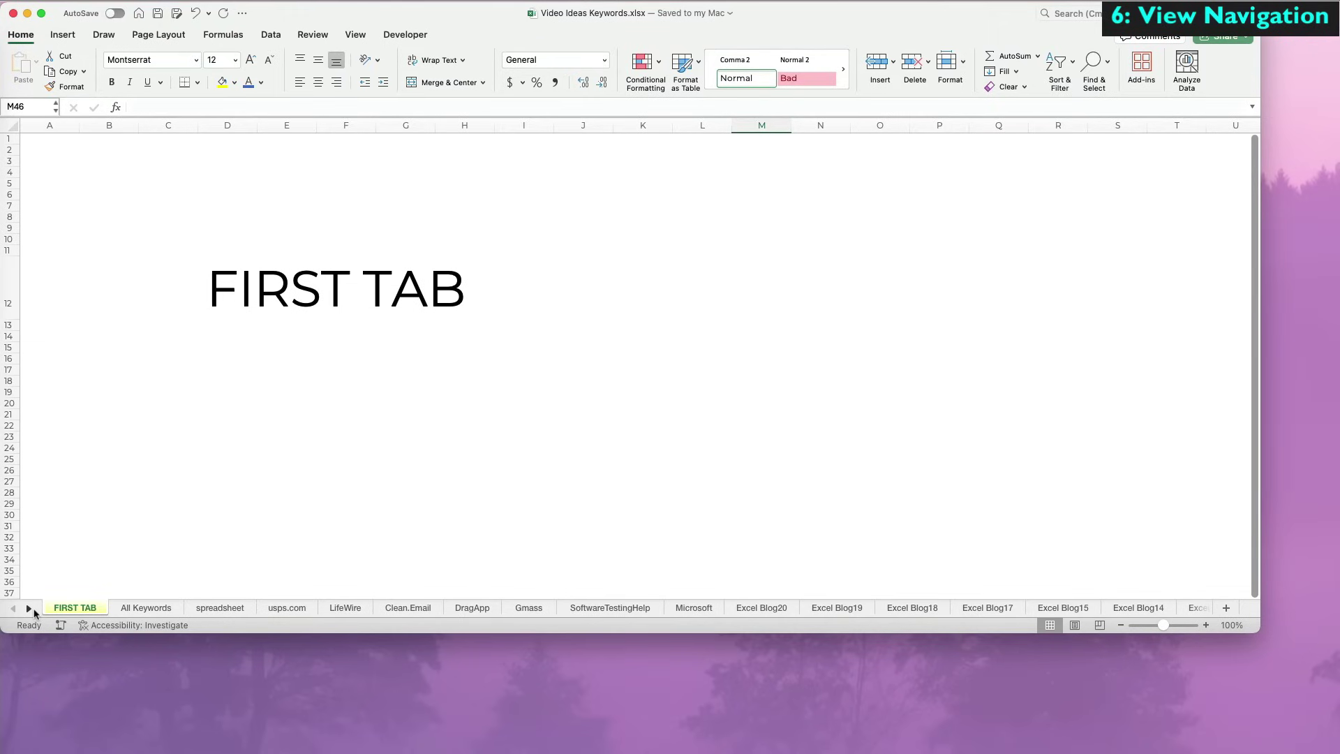
# - Show the View tab's Navigation pane and scroll through its list of sheets
pyautogui.click(33, 608)
pyautogui.click(355, 34)
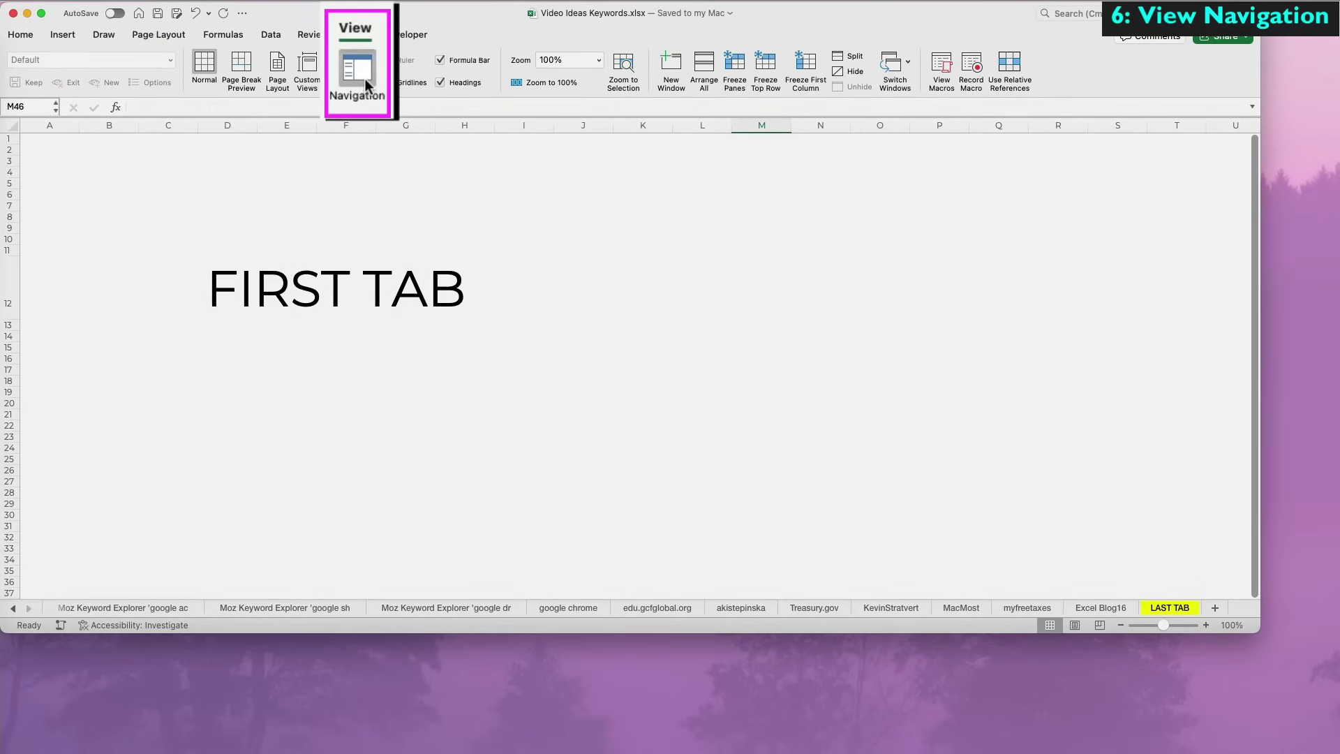
pyautogui.click(365, 78)
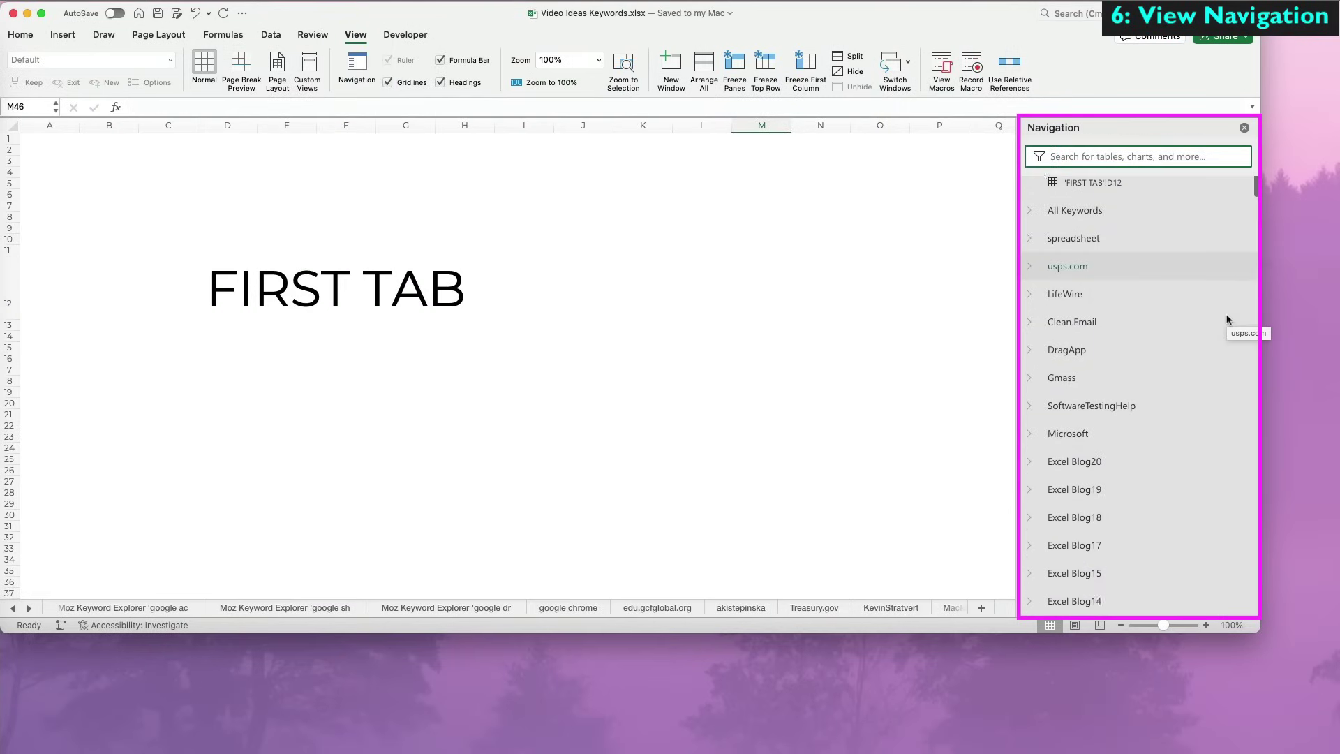
pyautogui.scroll(-10, 1228, 319)
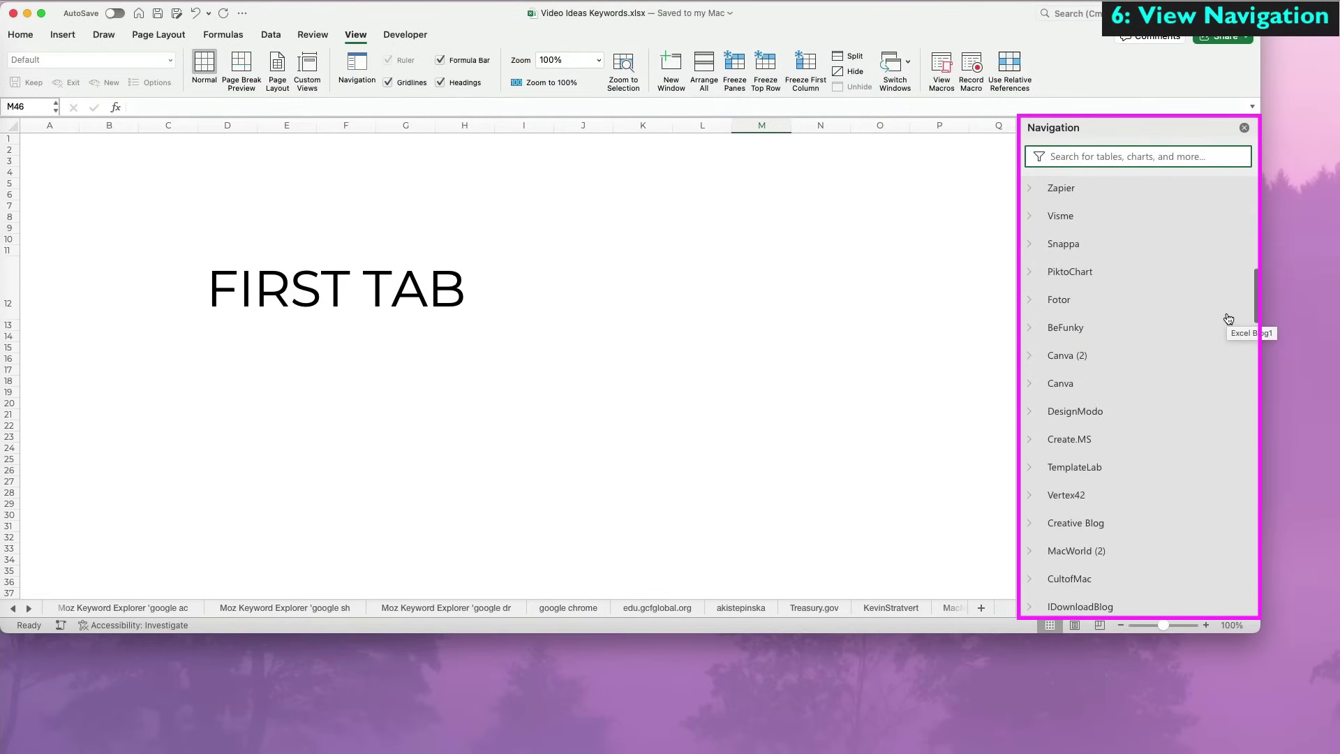
pyautogui.scroll(15, 1228, 319)
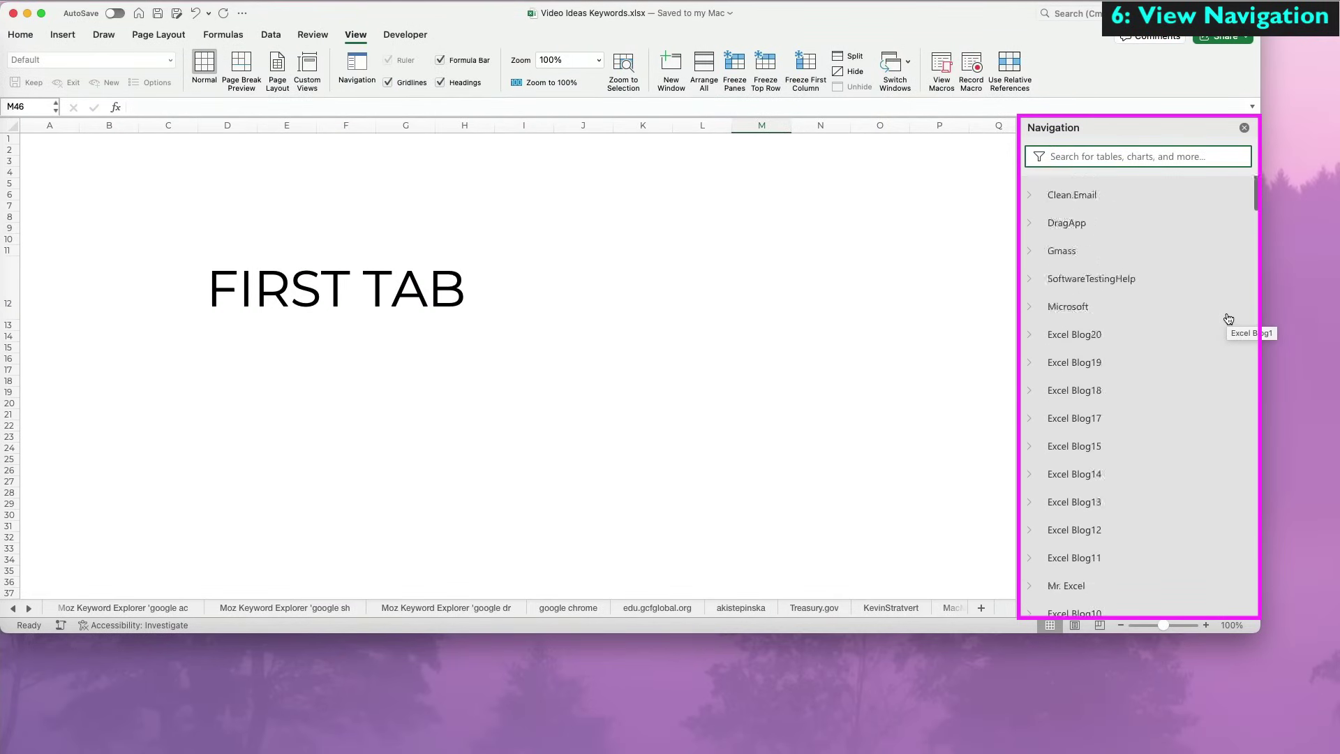
pyautogui.scroll(3, 1217, 319)
# - Open the usps.com, LifeWire, Clean.Email and an Excel Blog sheet from the Navigation pane
pyautogui.click(1128, 308)
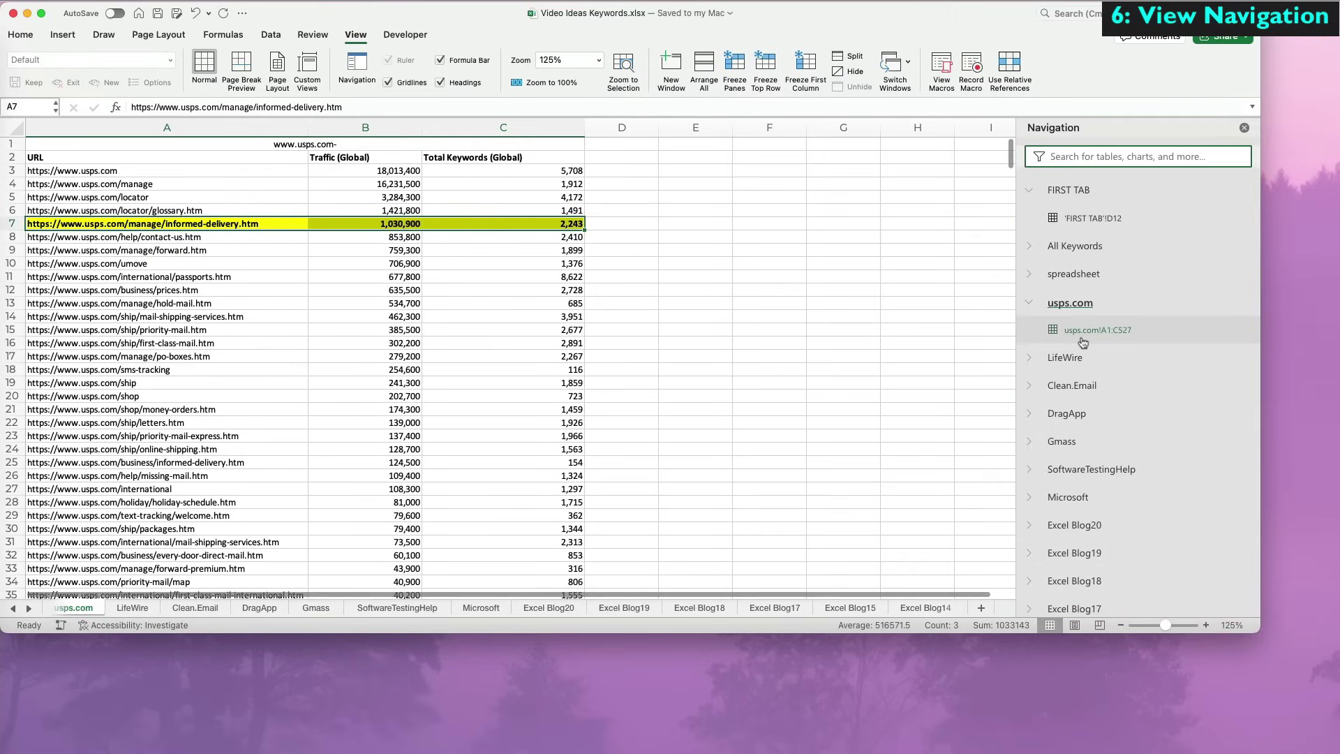
pyautogui.click(1068, 358)
pyautogui.click(1070, 413)
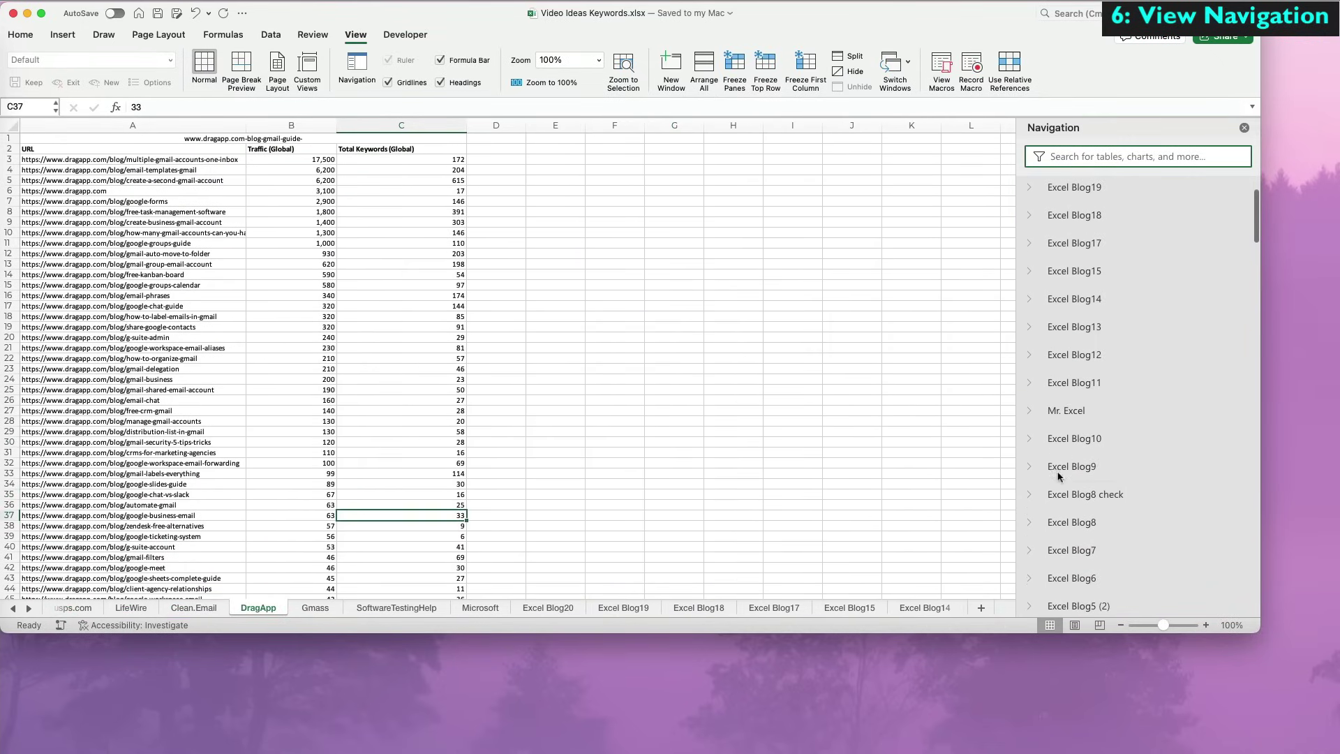
pyautogui.scroll(-1, 1137, 419)
pyautogui.click(1062, 446)
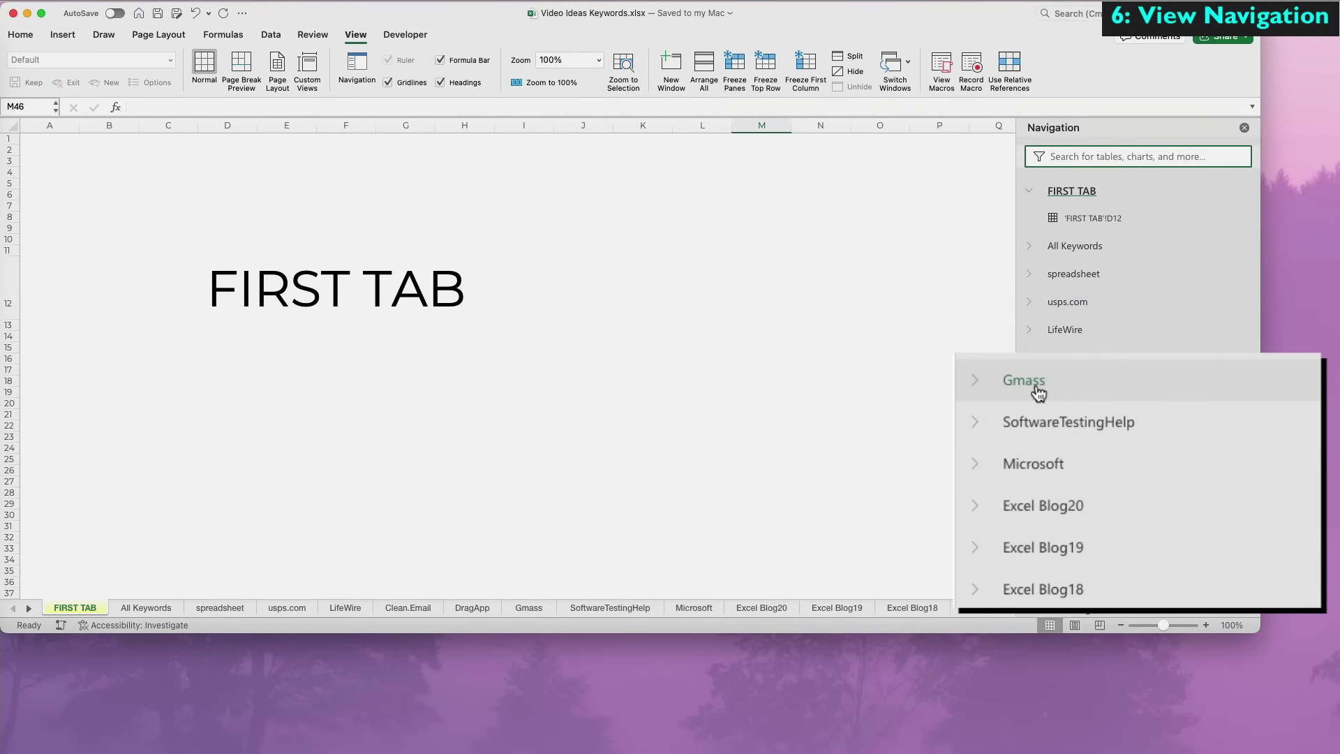
# - On the Gmass sheet, jump to A1, the A3:C1003 range and the H12:J36 table
pyautogui.click(1038, 393)
pyautogui.click(1054, 422)
pyautogui.click(1068, 464)
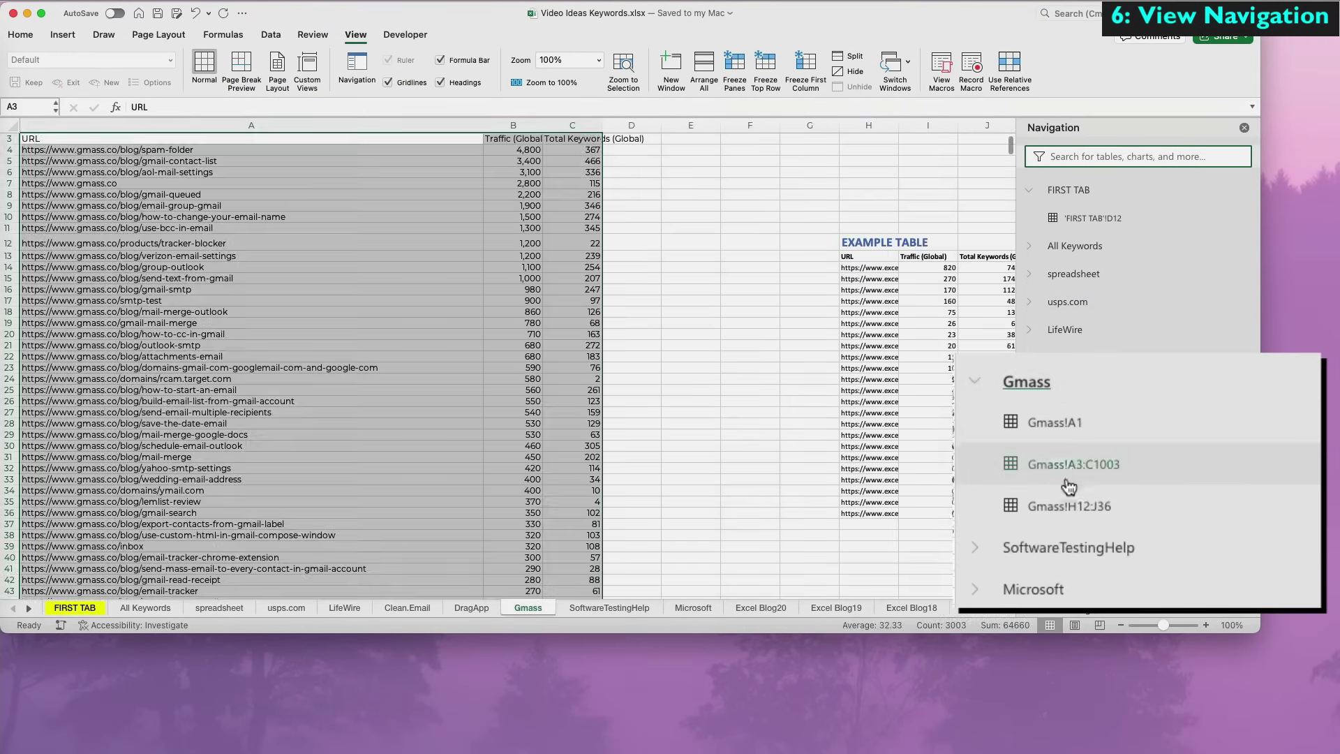
pyautogui.click(1068, 506)
pyautogui.click(1050, 427)
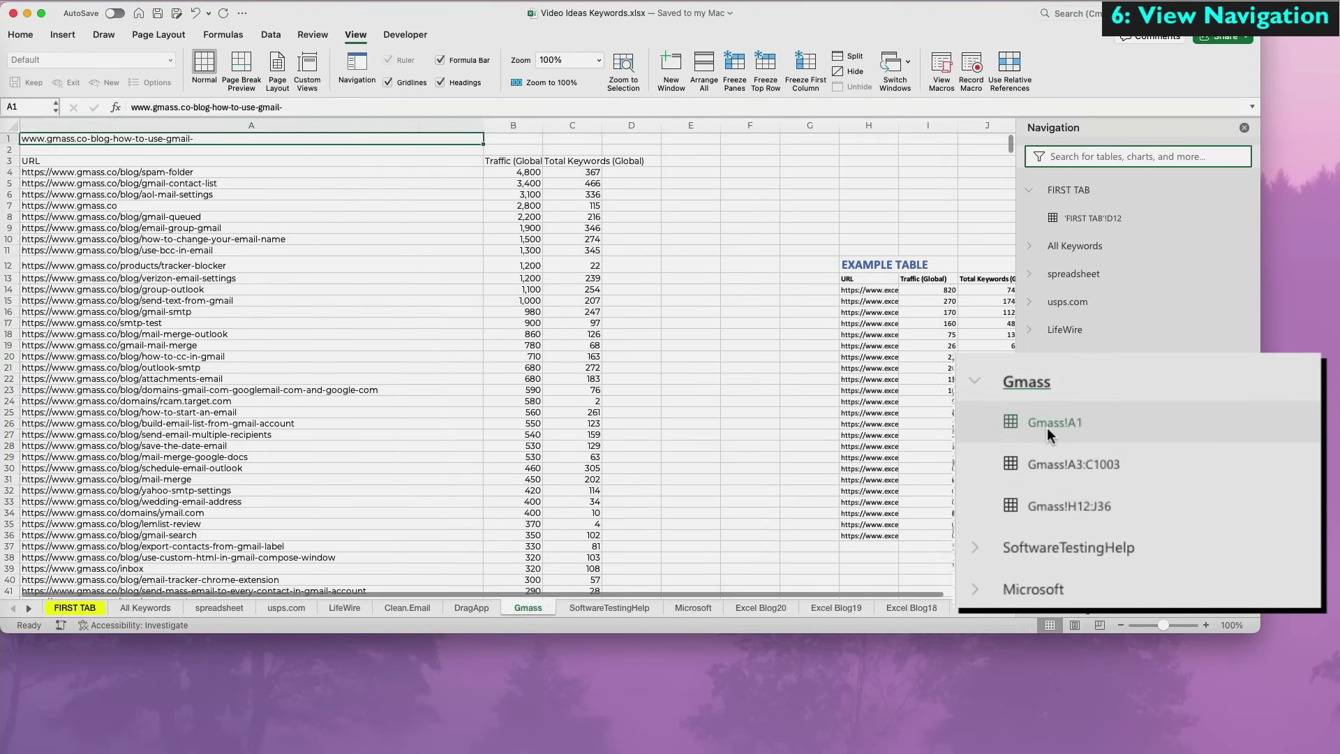
# - Rename Excel Blog20, Blog19 and Blog18 to Excel Keywords, Excel Blogs and Excel Articles
pyautogui.rightClick(1045, 394)
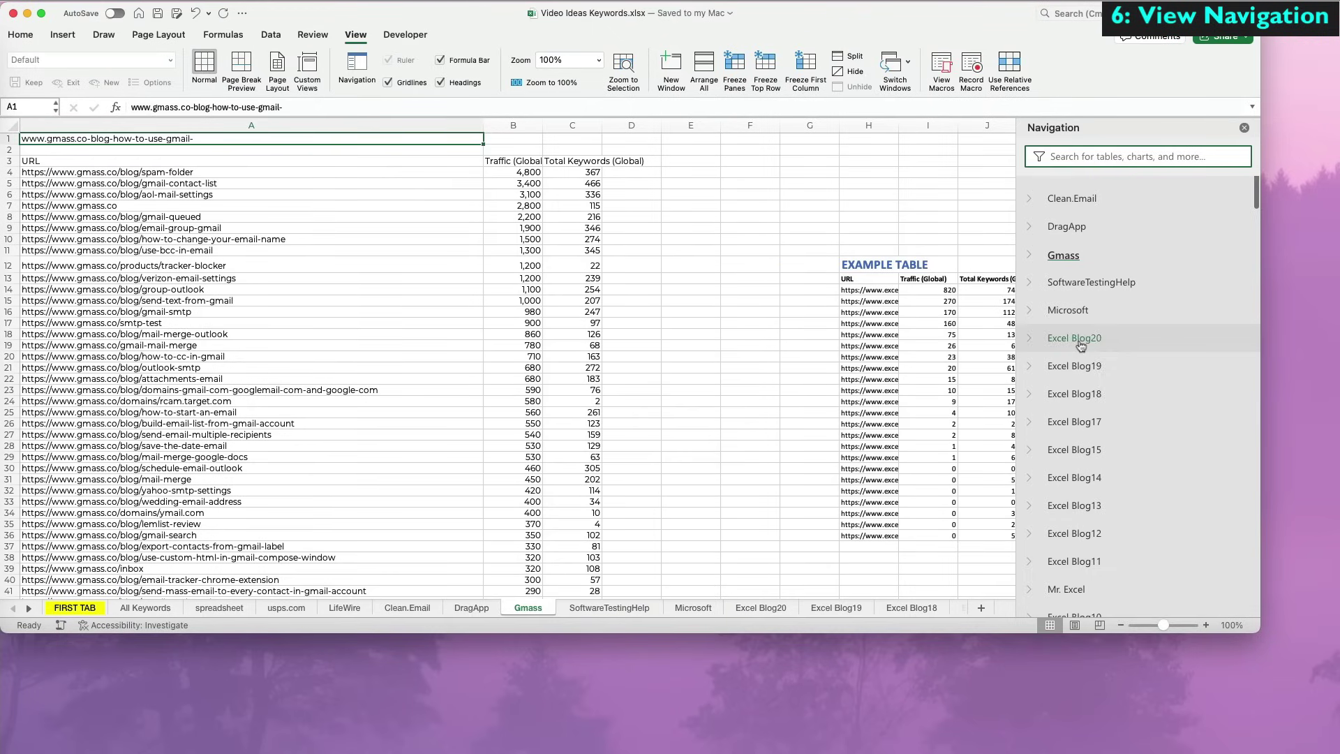
pyautogui.click(1099, 358)
pyautogui.write('Excel Keywords')
pyautogui.press('Return')
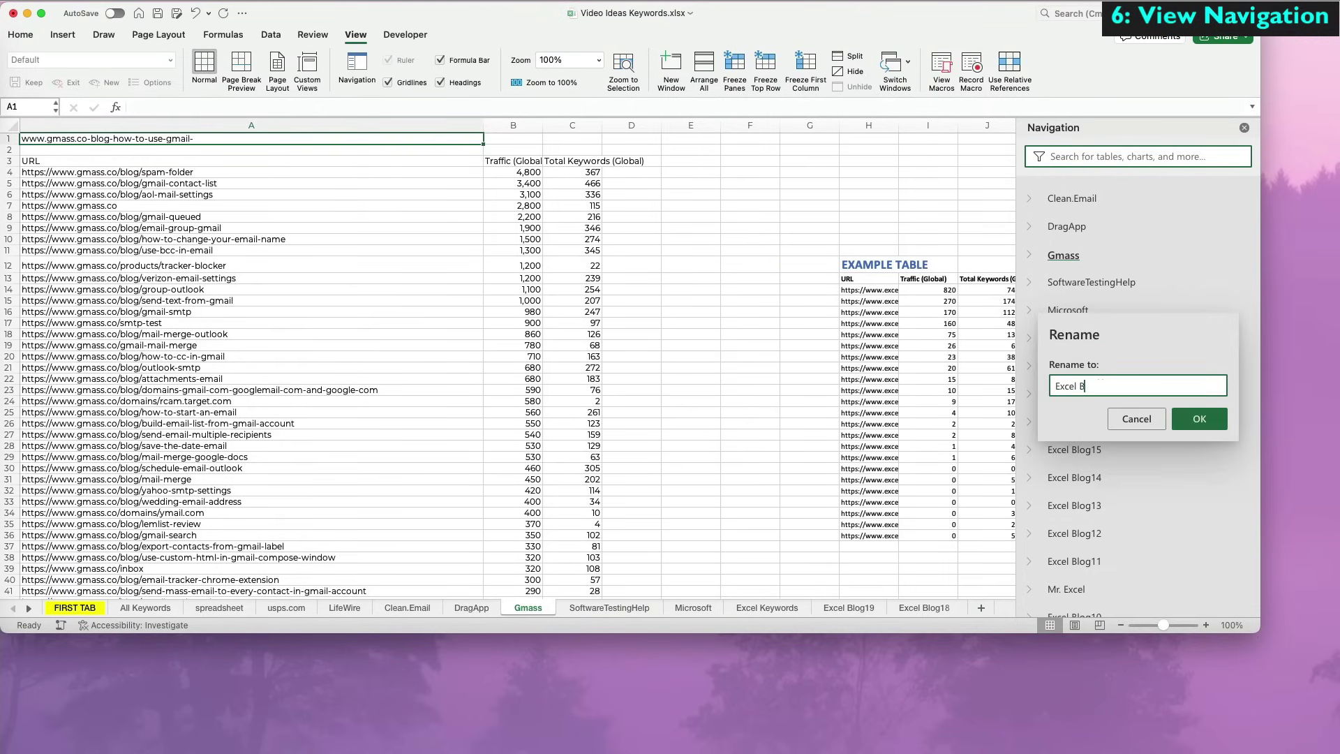
pyautogui.write('logs')
pyautogui.press('Return')
pyautogui.moveTo(1079, 386); pyautogui.dragTo(1100, 388)
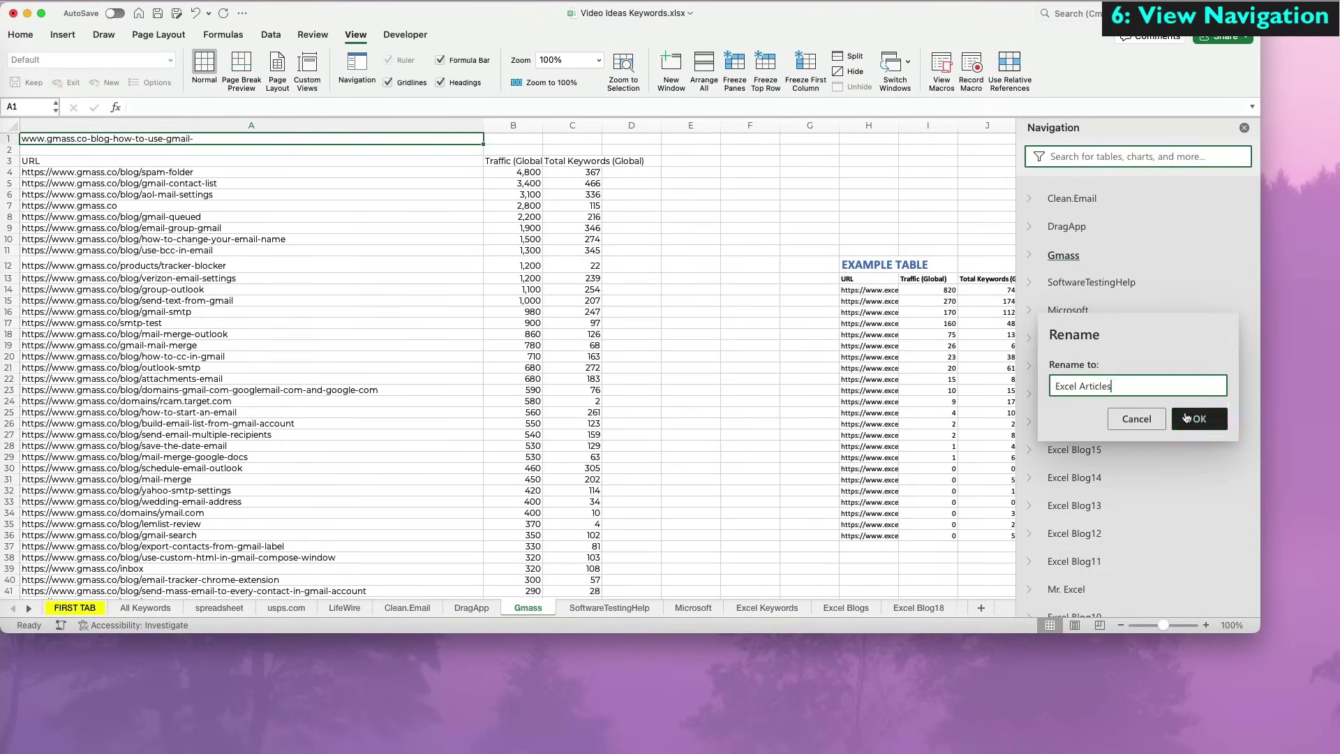
pyautogui.write('Articles')
pyautogui.click(1186, 418)
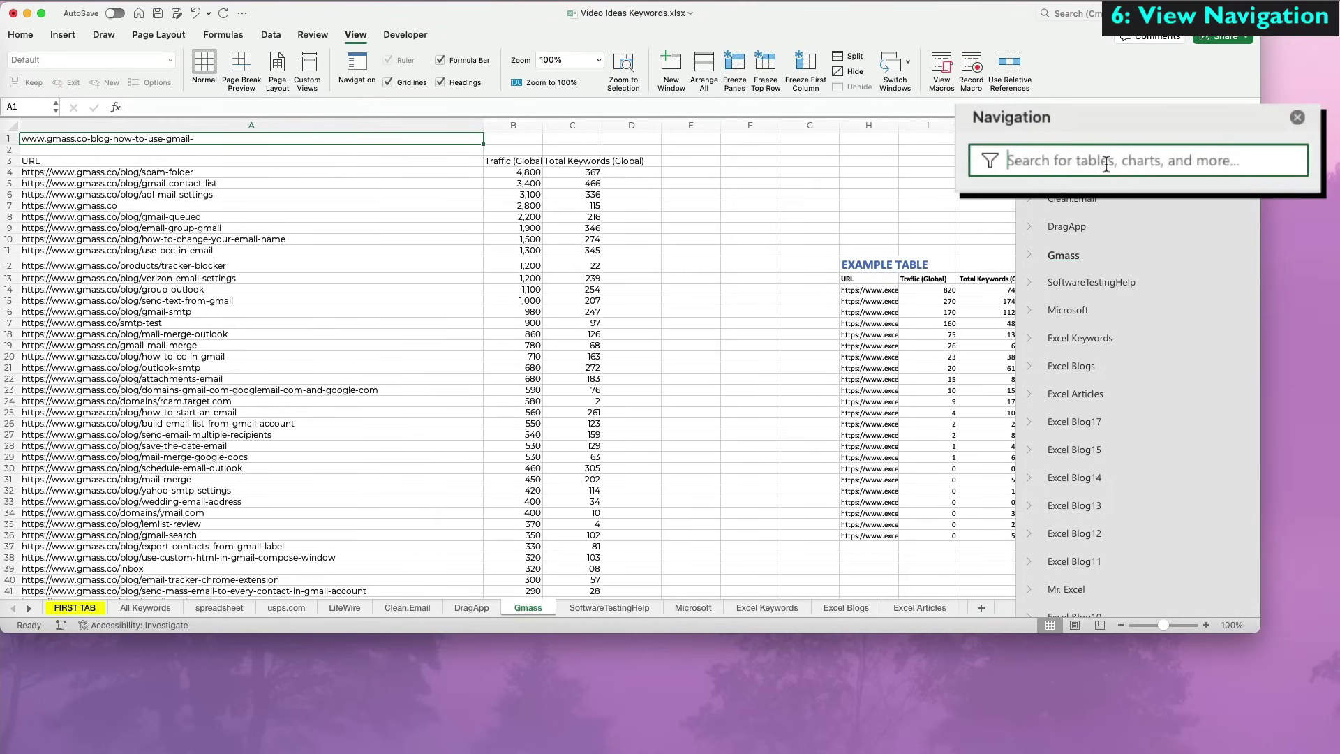
# - Search the Navigation pane for 'tax' and visit TurboTax, TaxOutreach, MyFreeTaxes, FreetaxUSA and others, ending on tax.illinois.gov
pyautogui.write('tax')
pyautogui.click(1073, 198)
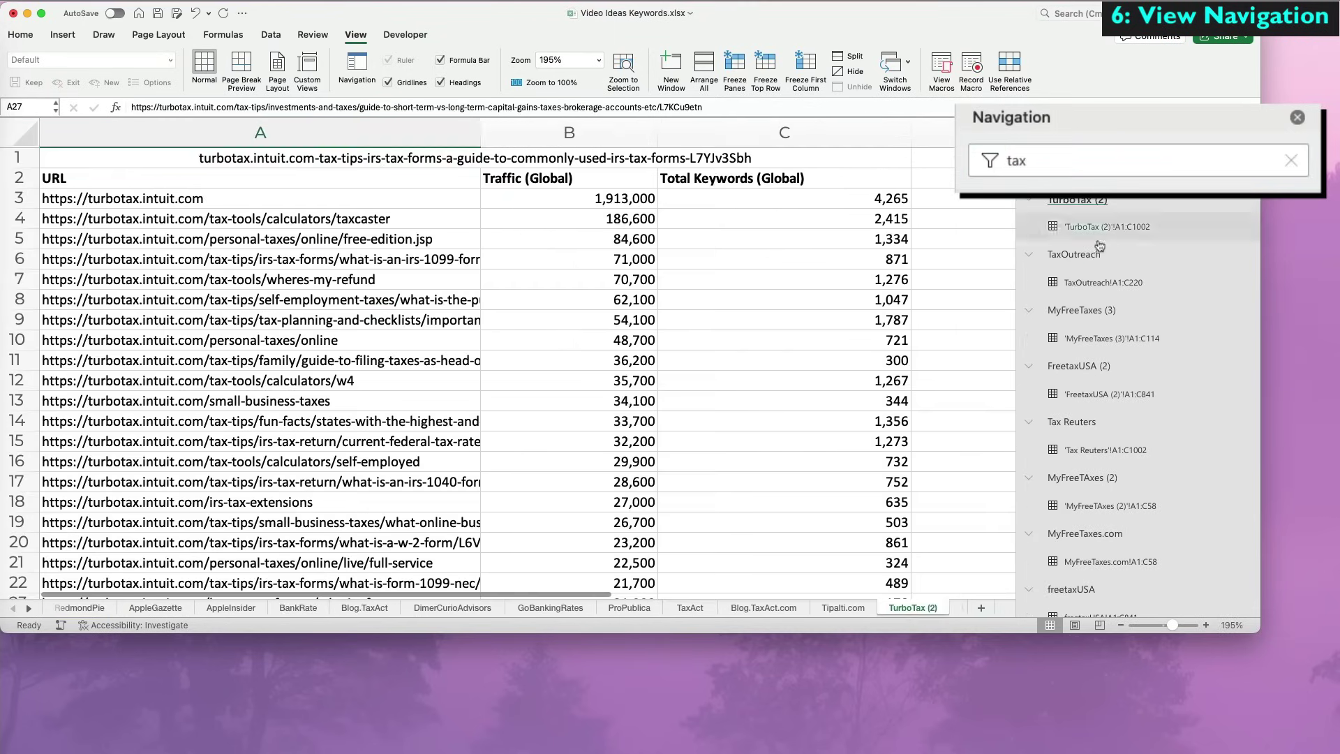
pyautogui.click(1074, 254)
pyautogui.click(1081, 310)
pyautogui.click(1084, 367)
pyautogui.click(1085, 420)
pyautogui.click(1082, 478)
pyautogui.click(1086, 533)
pyautogui.click(1080, 590)
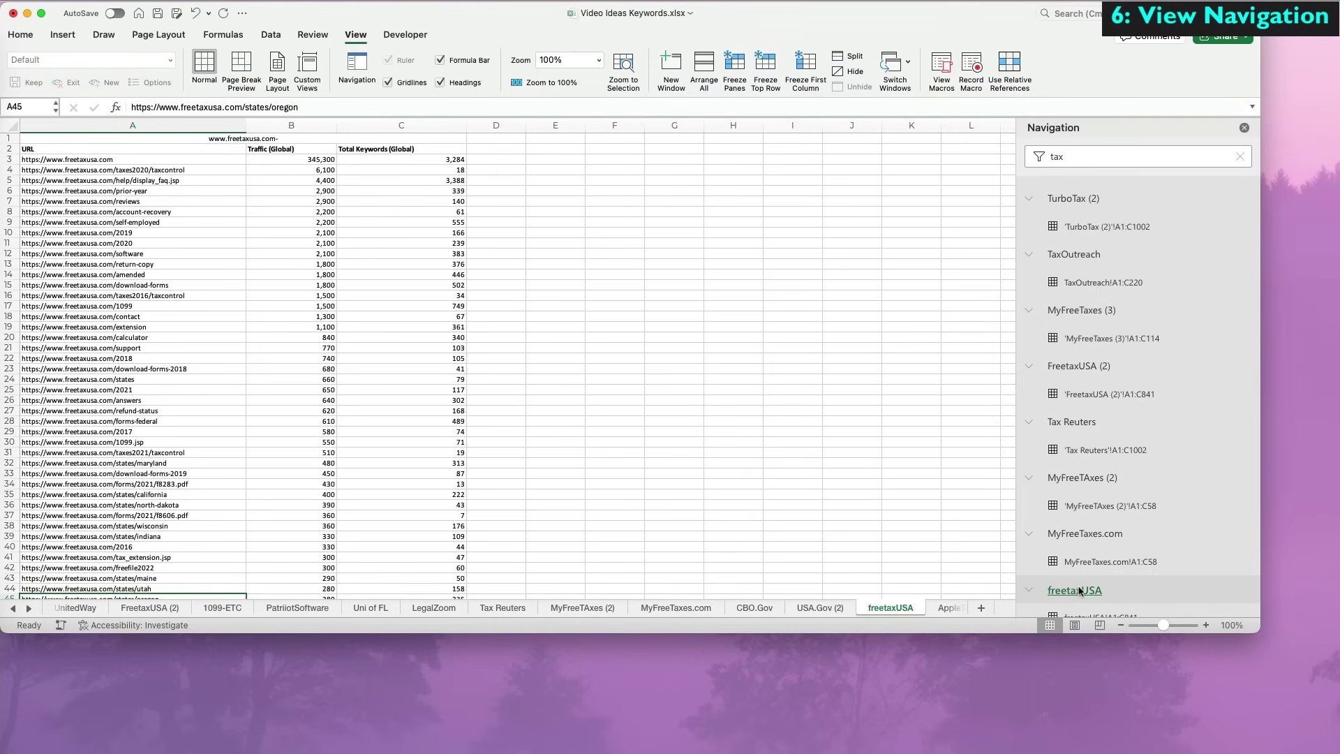
pyautogui.scroll(-15, 1176, 582)
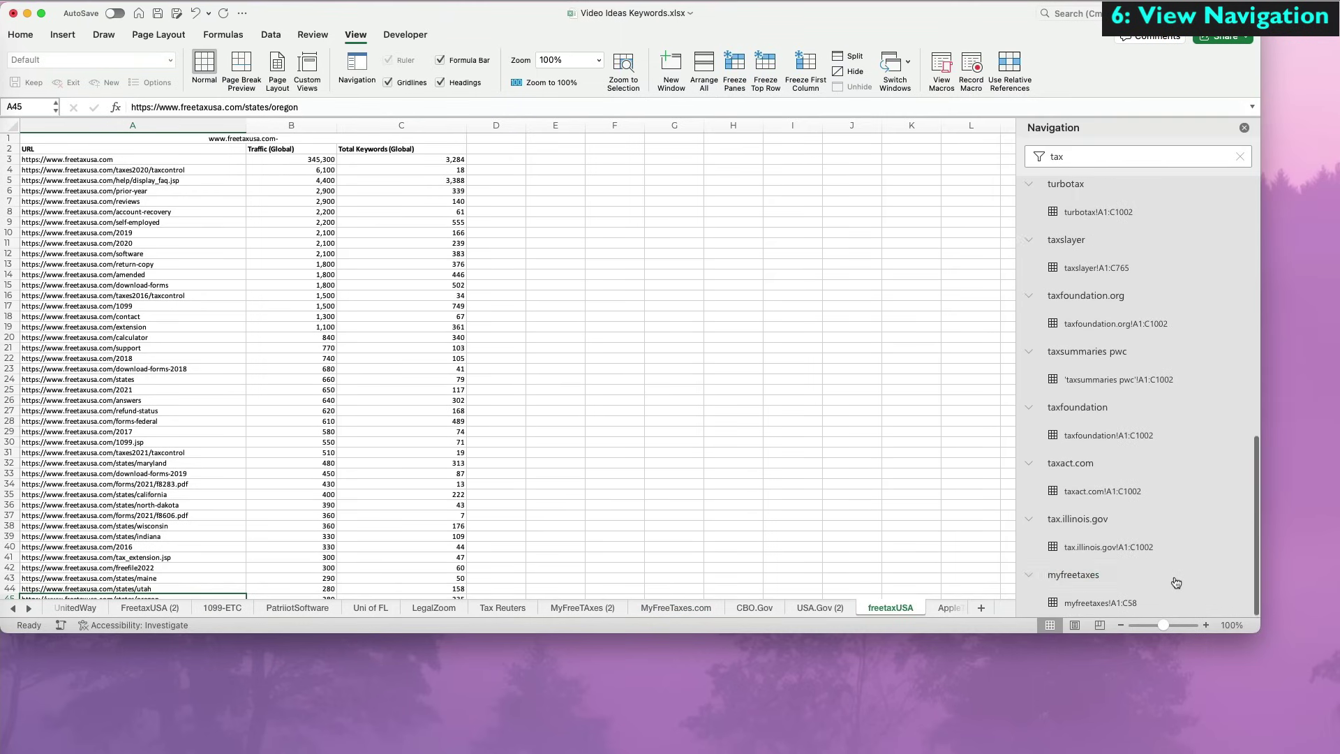
pyautogui.click(1088, 521)
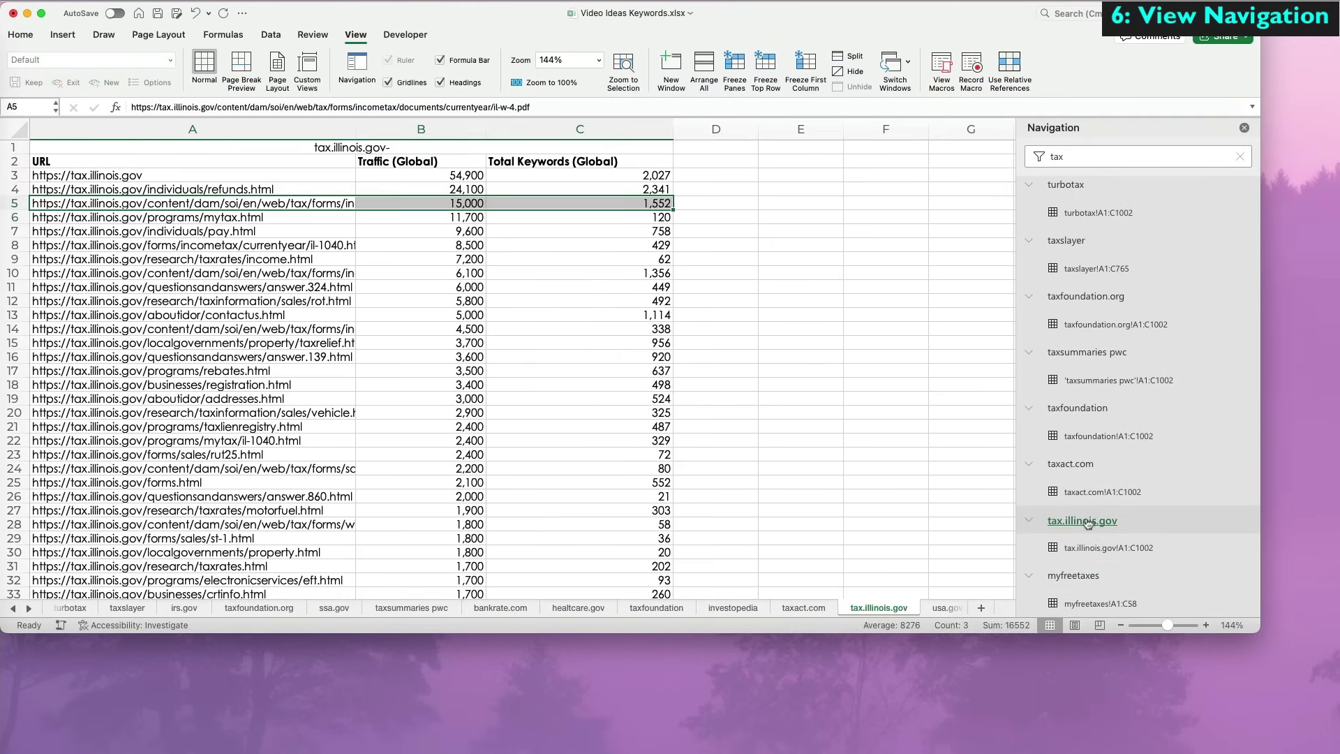